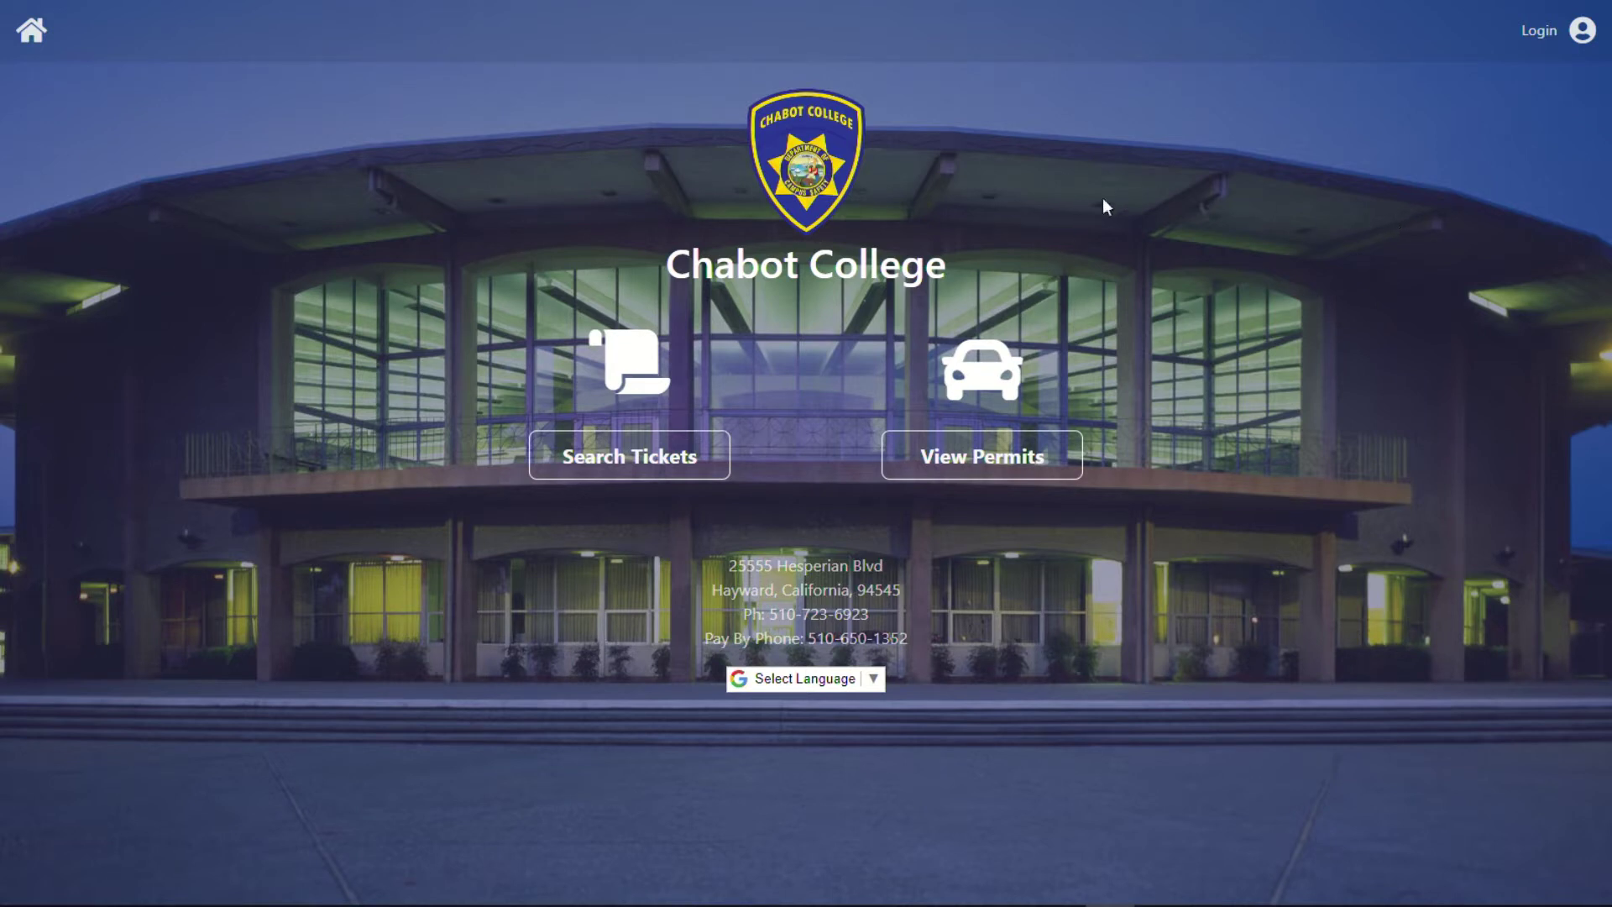
# Open the Permits page showing the ANNUAL, $3.00 Daily Permit and SUMMER 2022 permits.
pyautogui.click(994, 462)
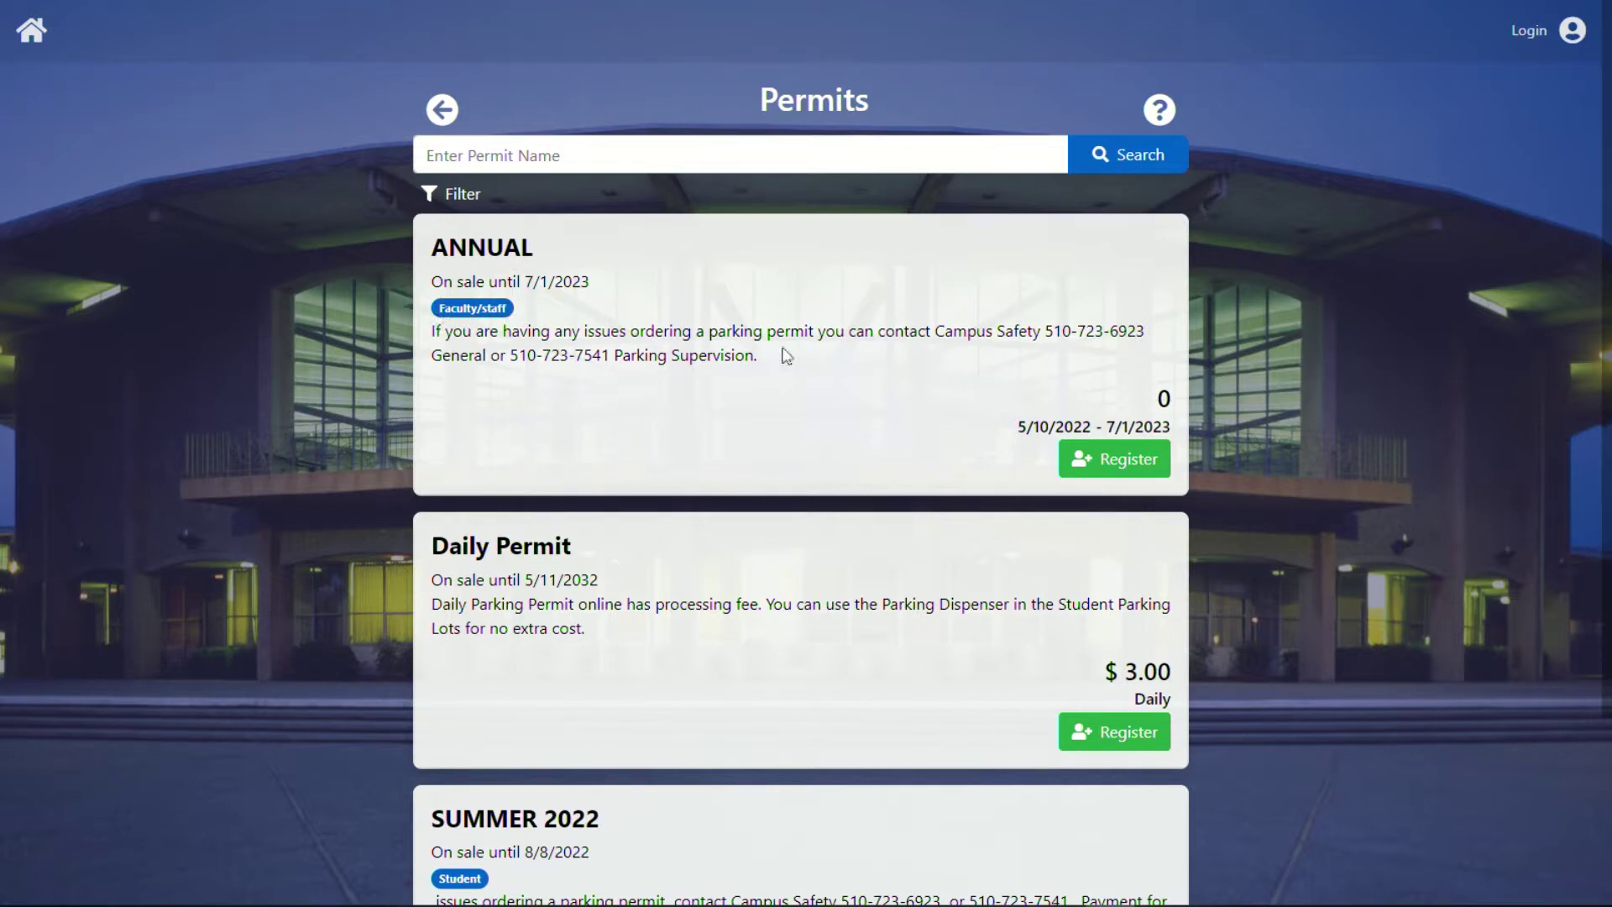
# Start registering for the ANNUAL permit and choose to create a new account instead of signing in.
pyautogui.click(1128, 464)
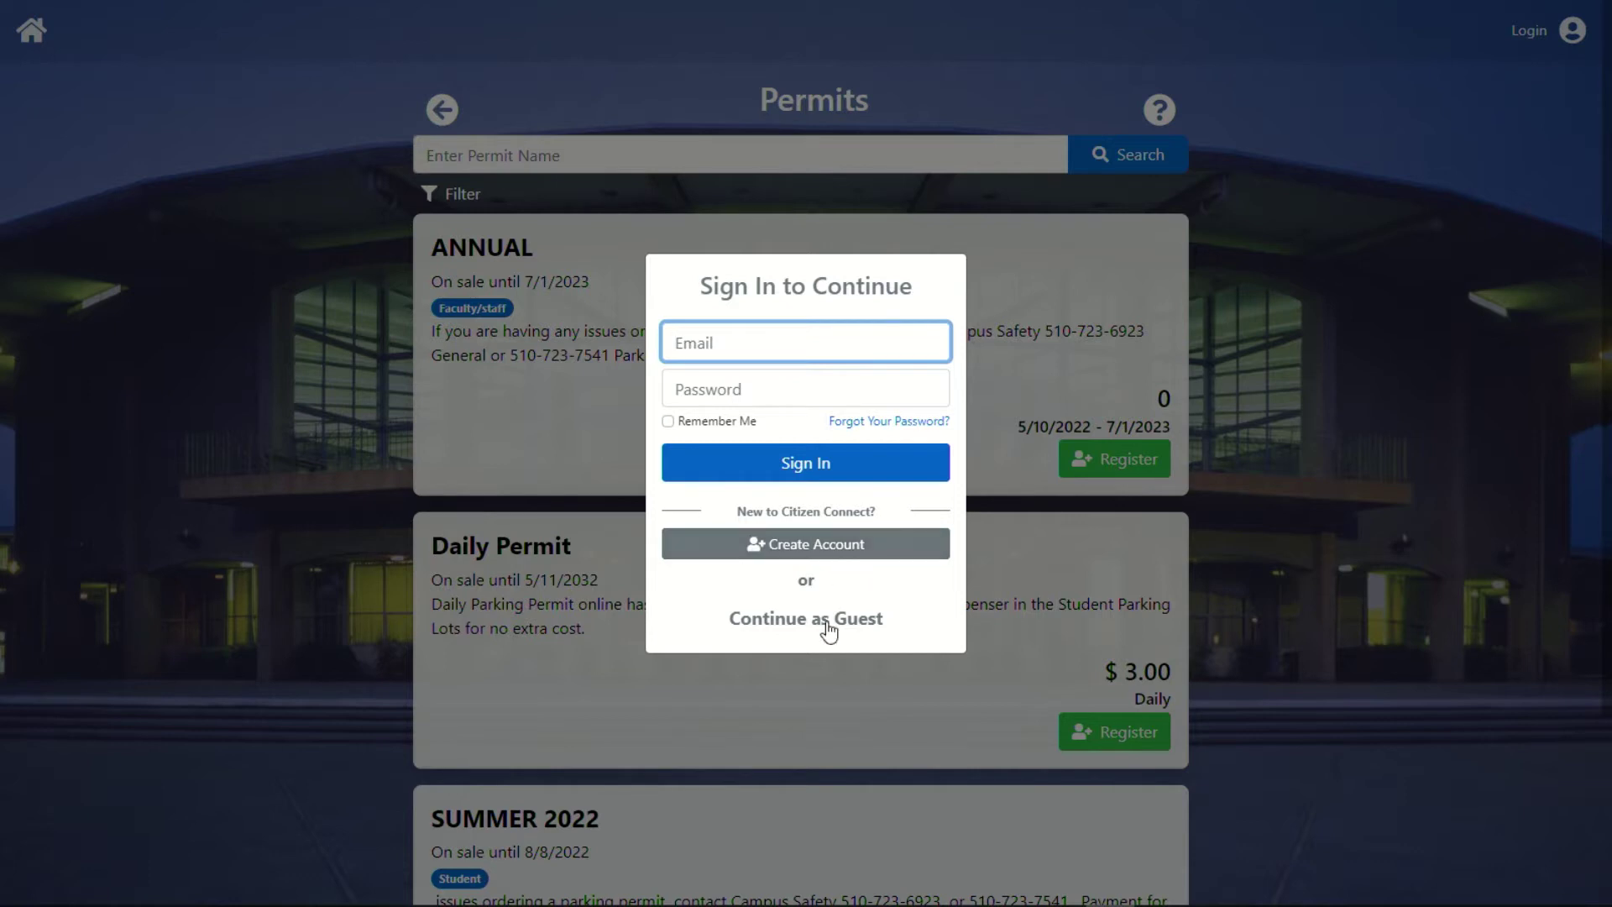
pyautogui.click(826, 564)
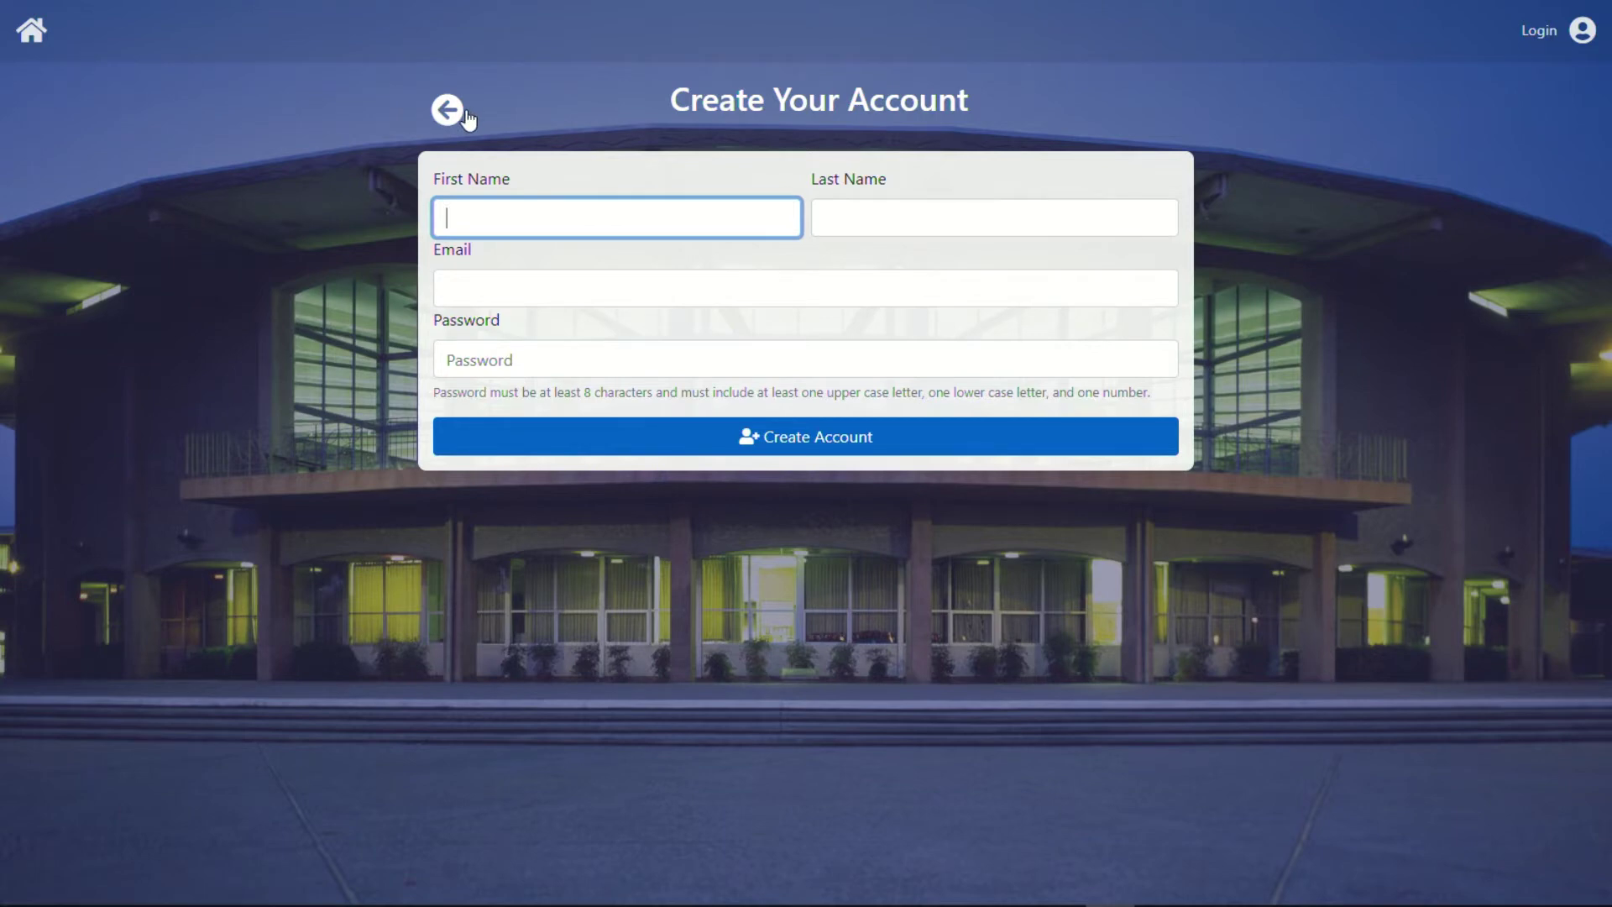
# Reopen the ANNUAL permit approval form and enter the applicant's ID number and last name.
pyautogui.click(464, 114)
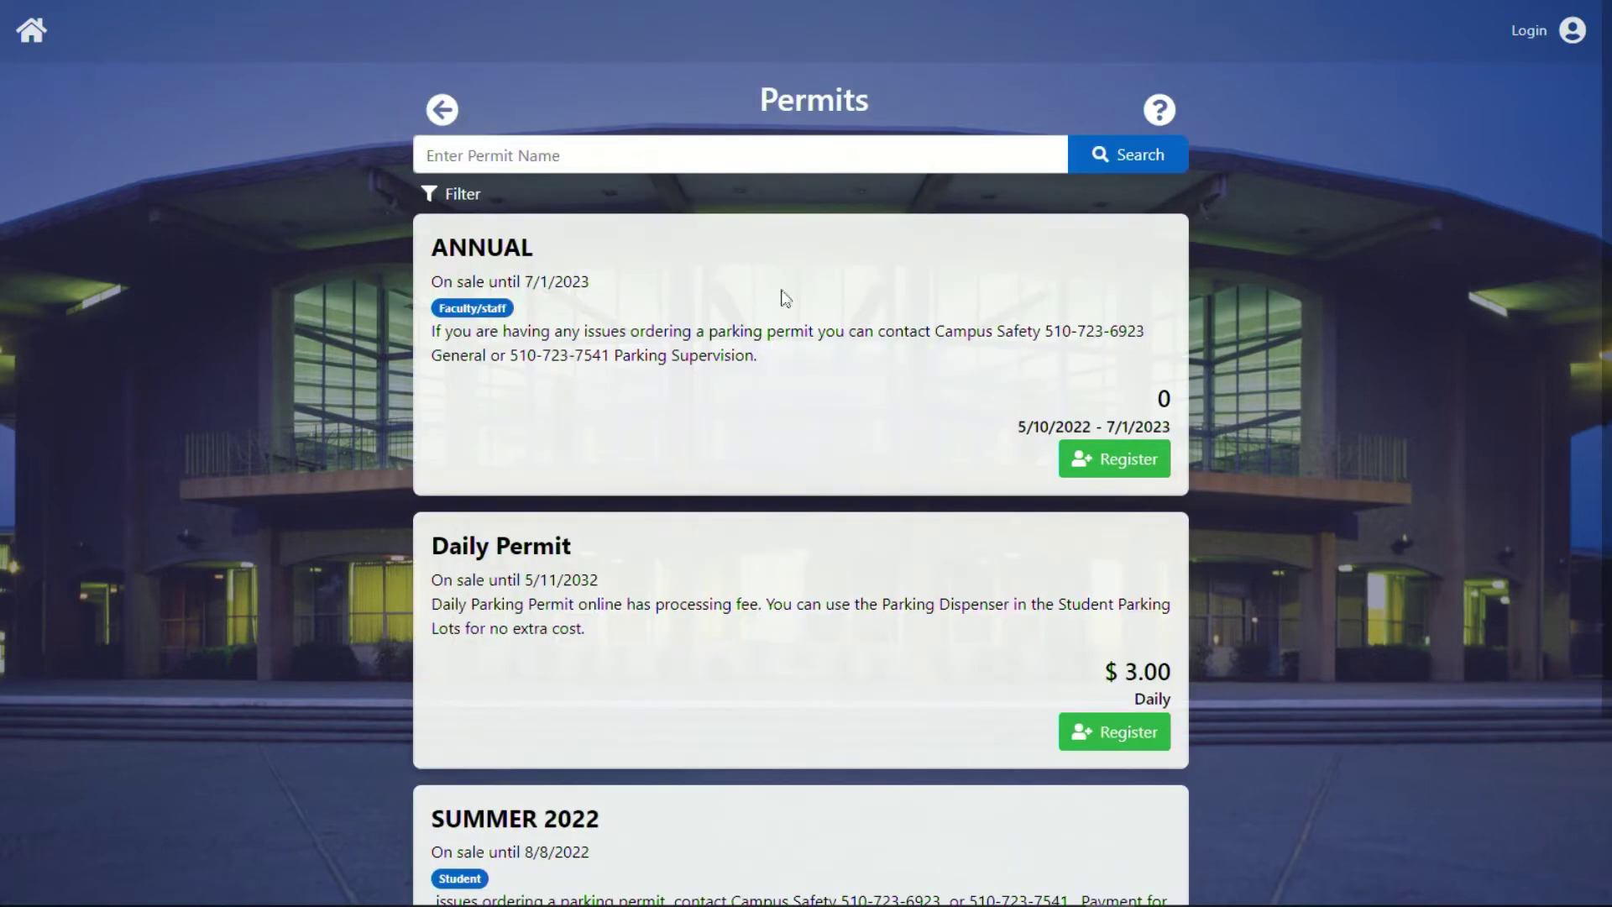
pyautogui.click(1168, 461)
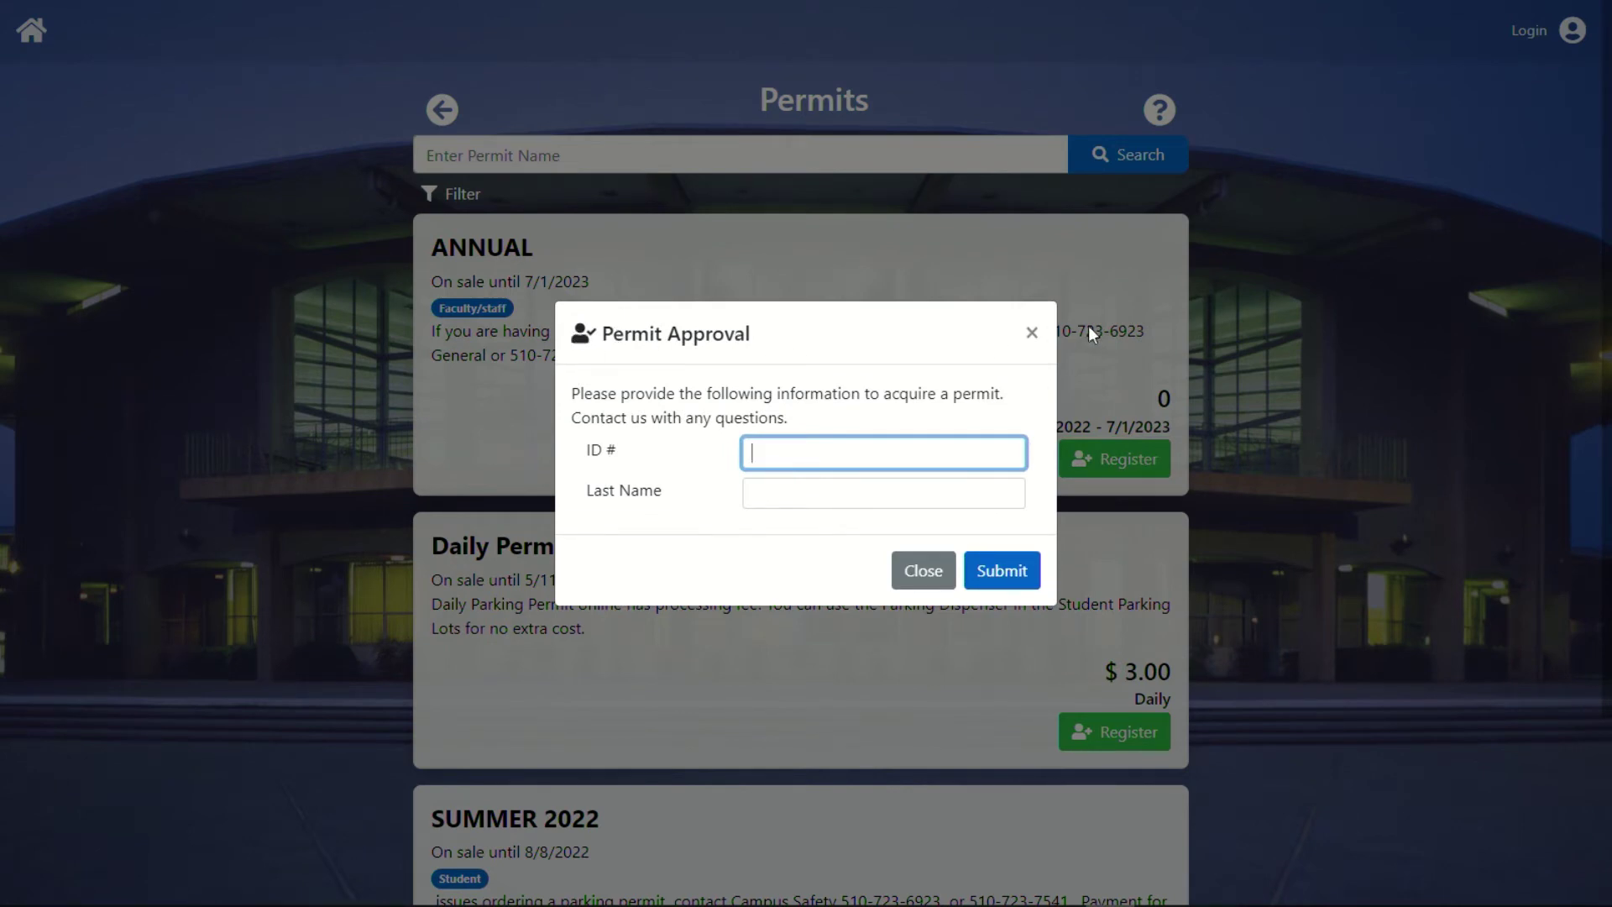
pyautogui.click(1032, 333)
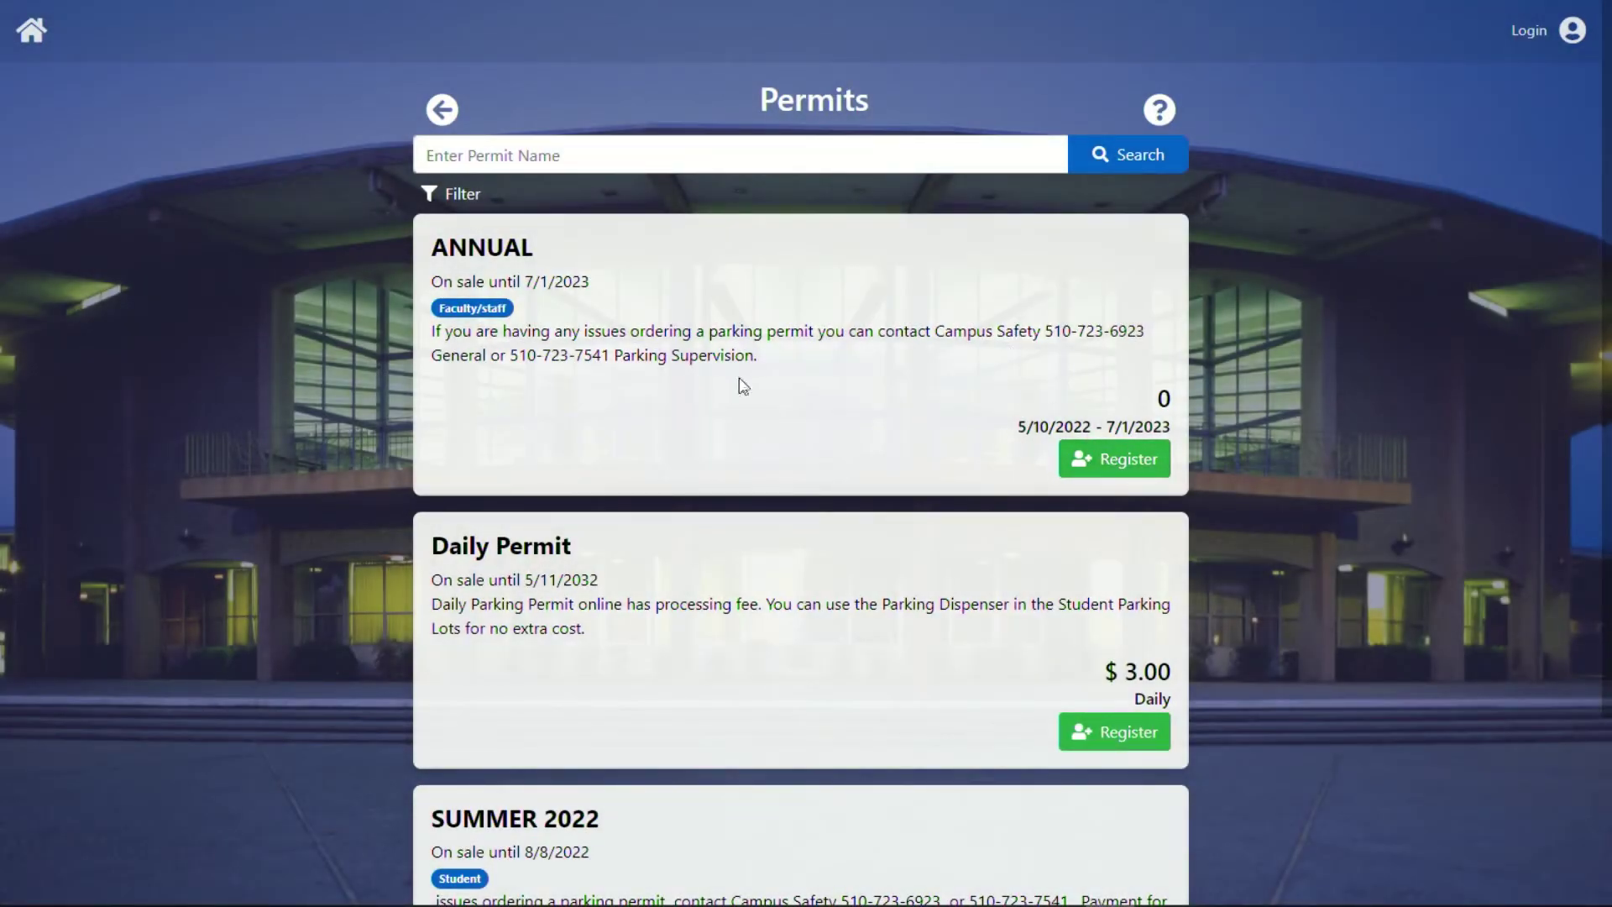
pyautogui.click(1101, 462)
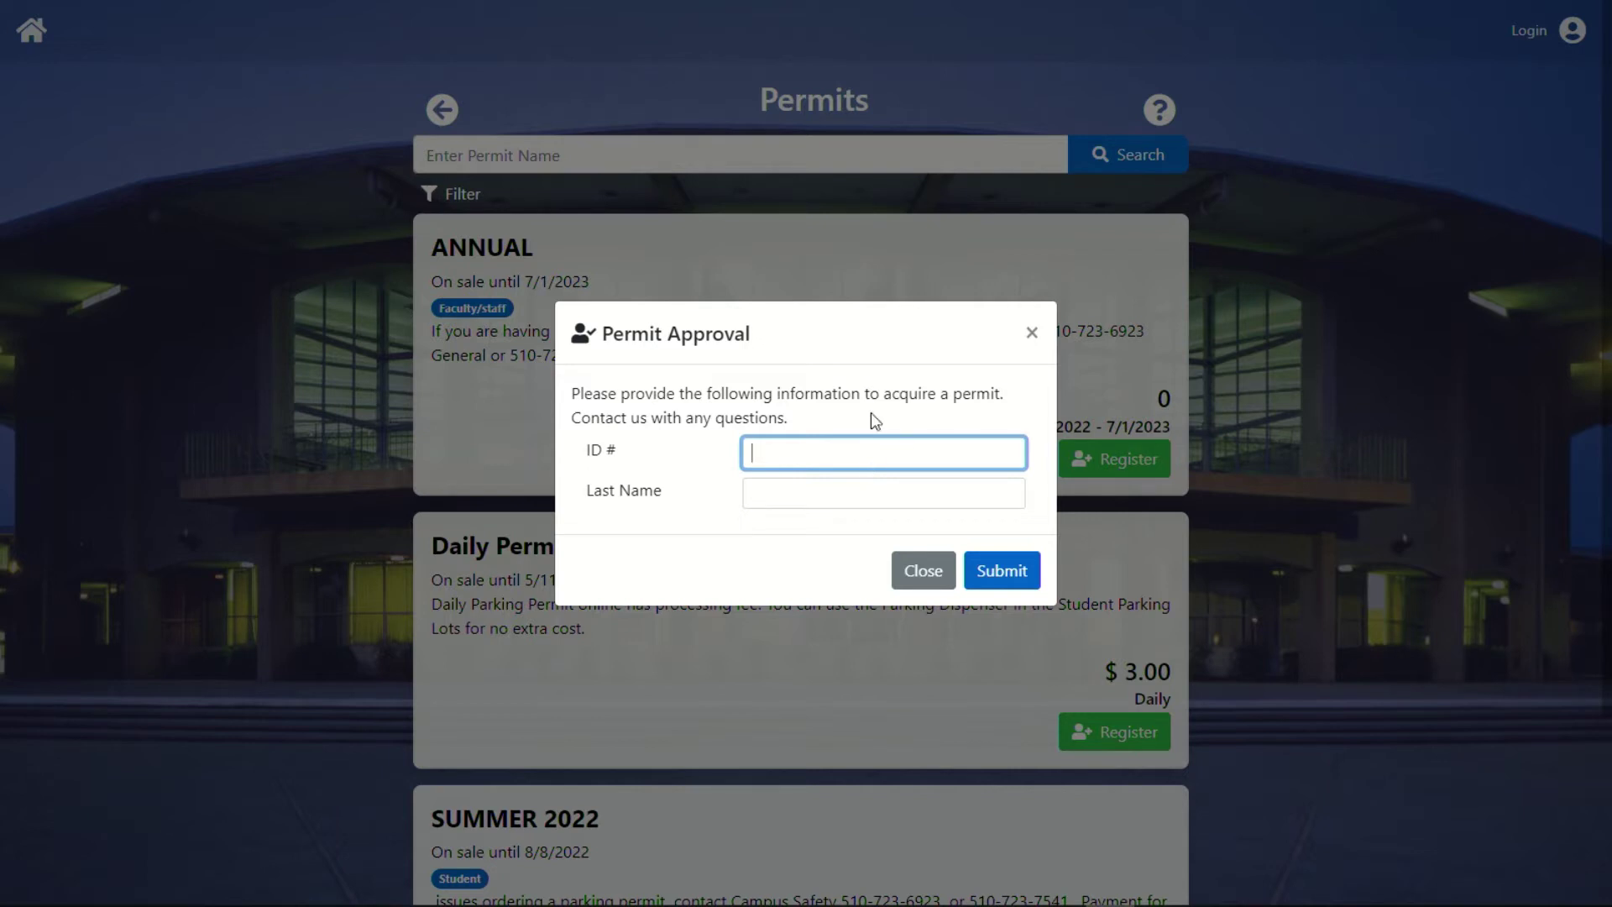
pyautogui.write('W12345678')
pyautogui.click(783, 498)
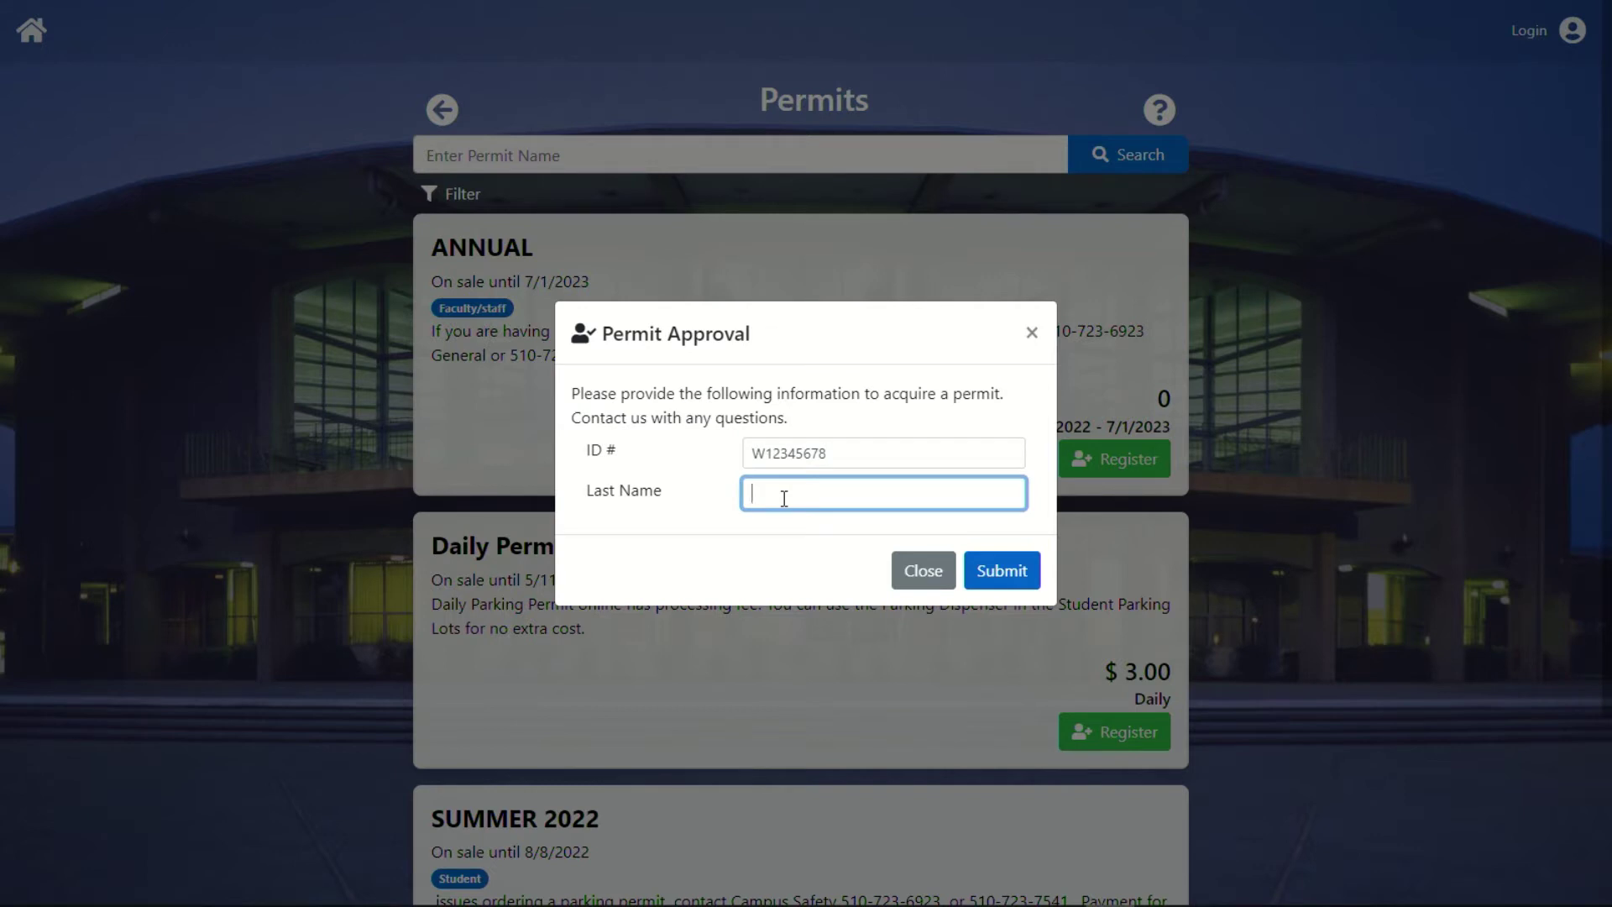
pyautogui.write('test')
# Submit the ID and last name for approval, then scroll down to the Your Info form.
pyautogui.click(1010, 573)
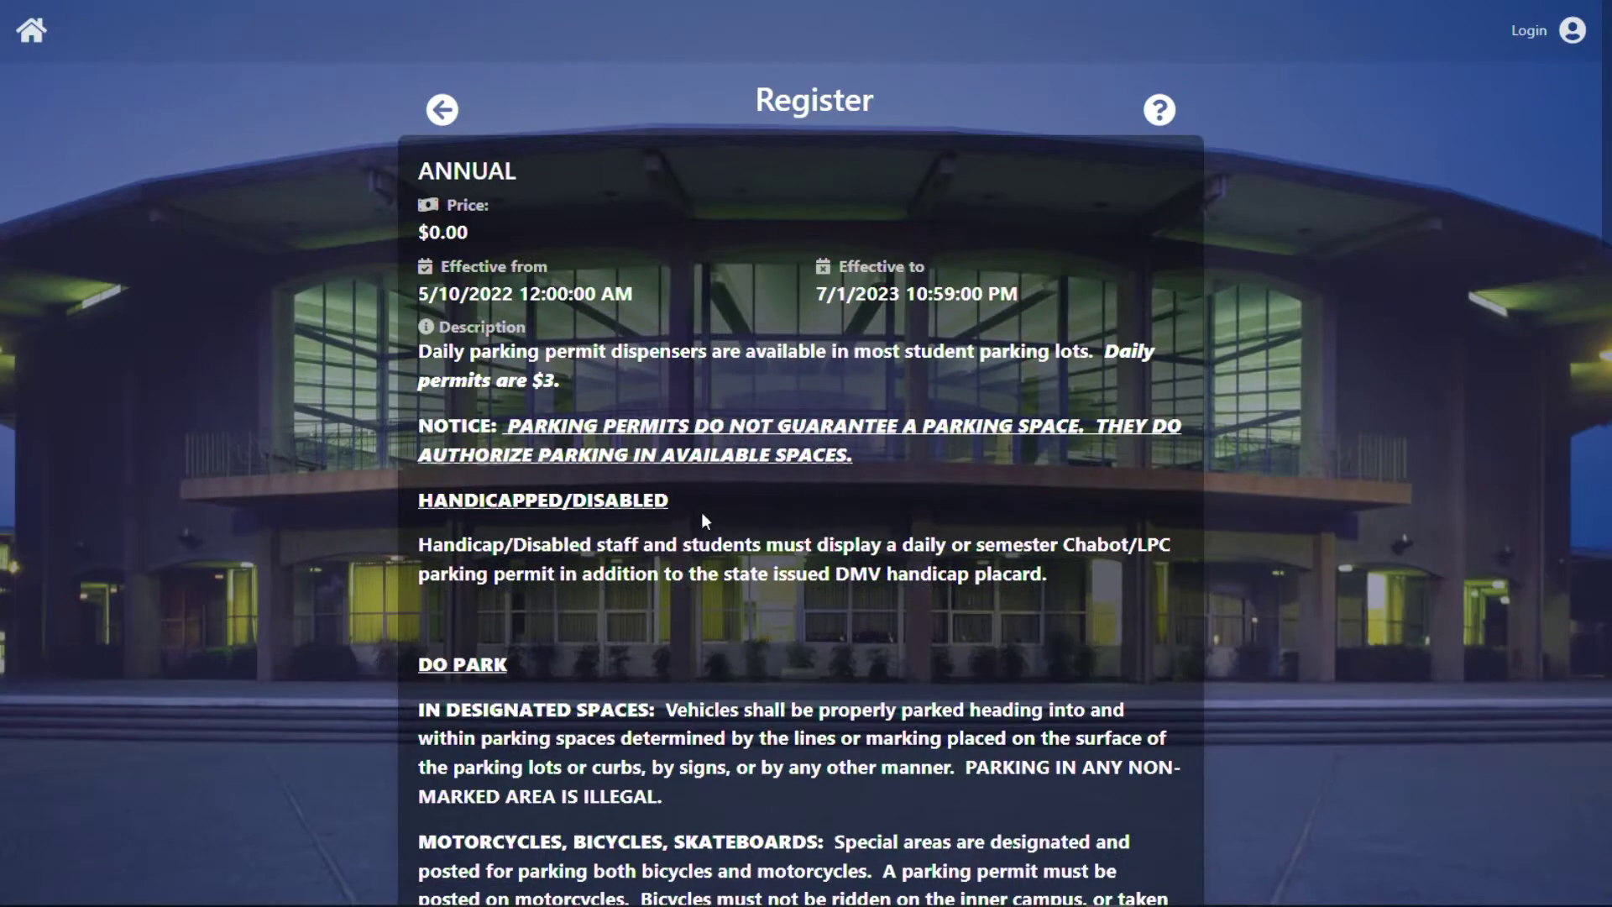
pyautogui.scroll(-3, 698, 477)
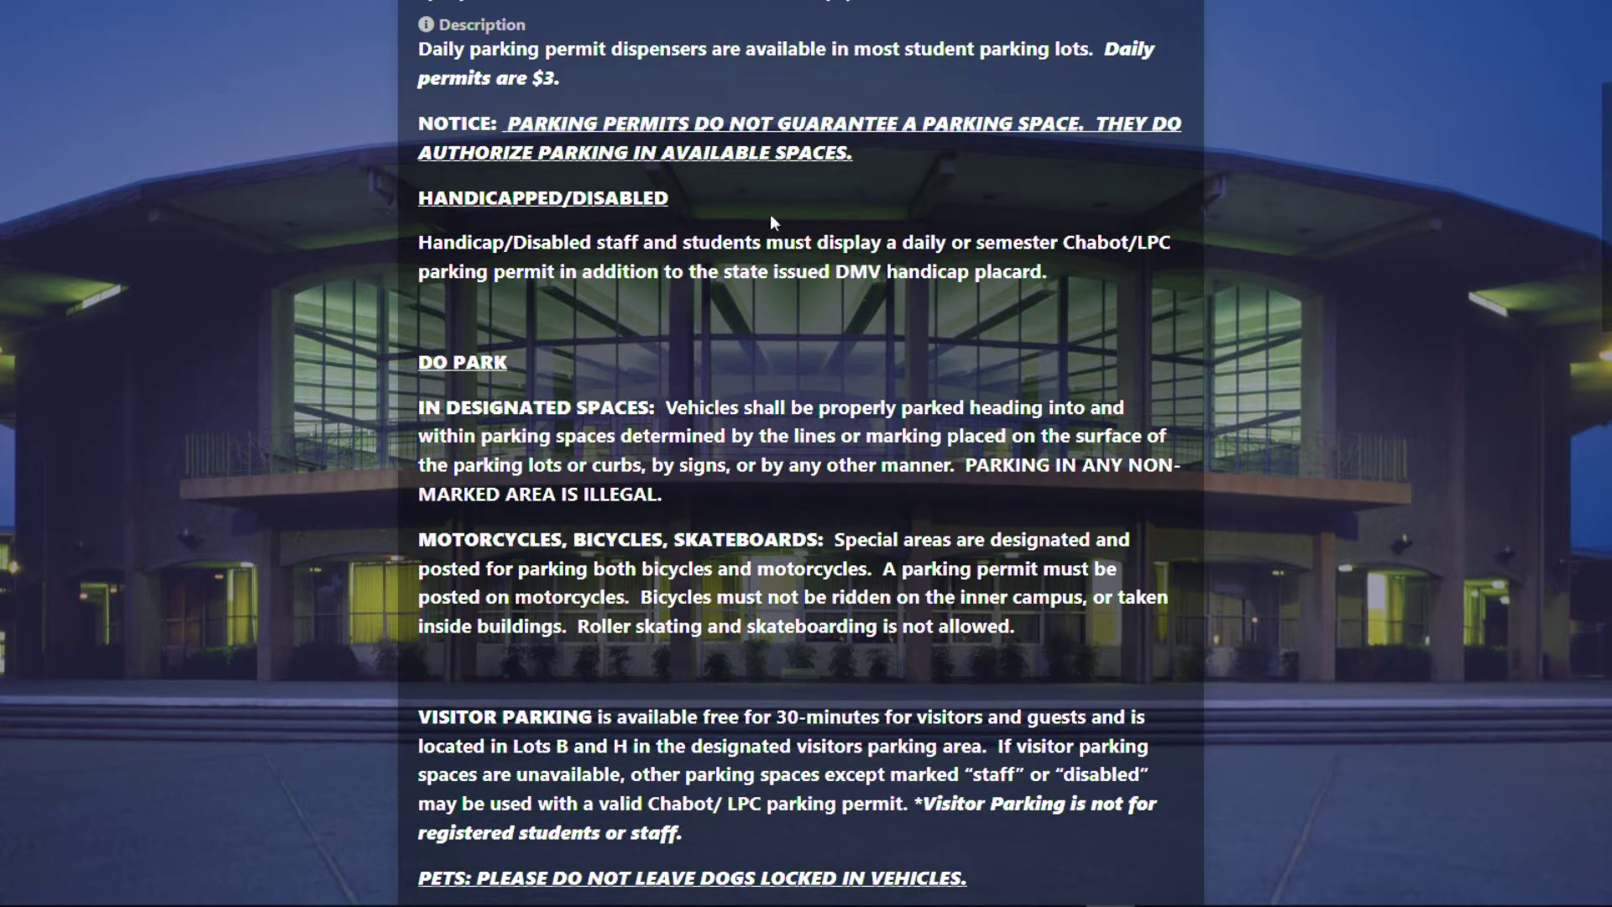
pyautogui.scroll(-10, 741, 416)
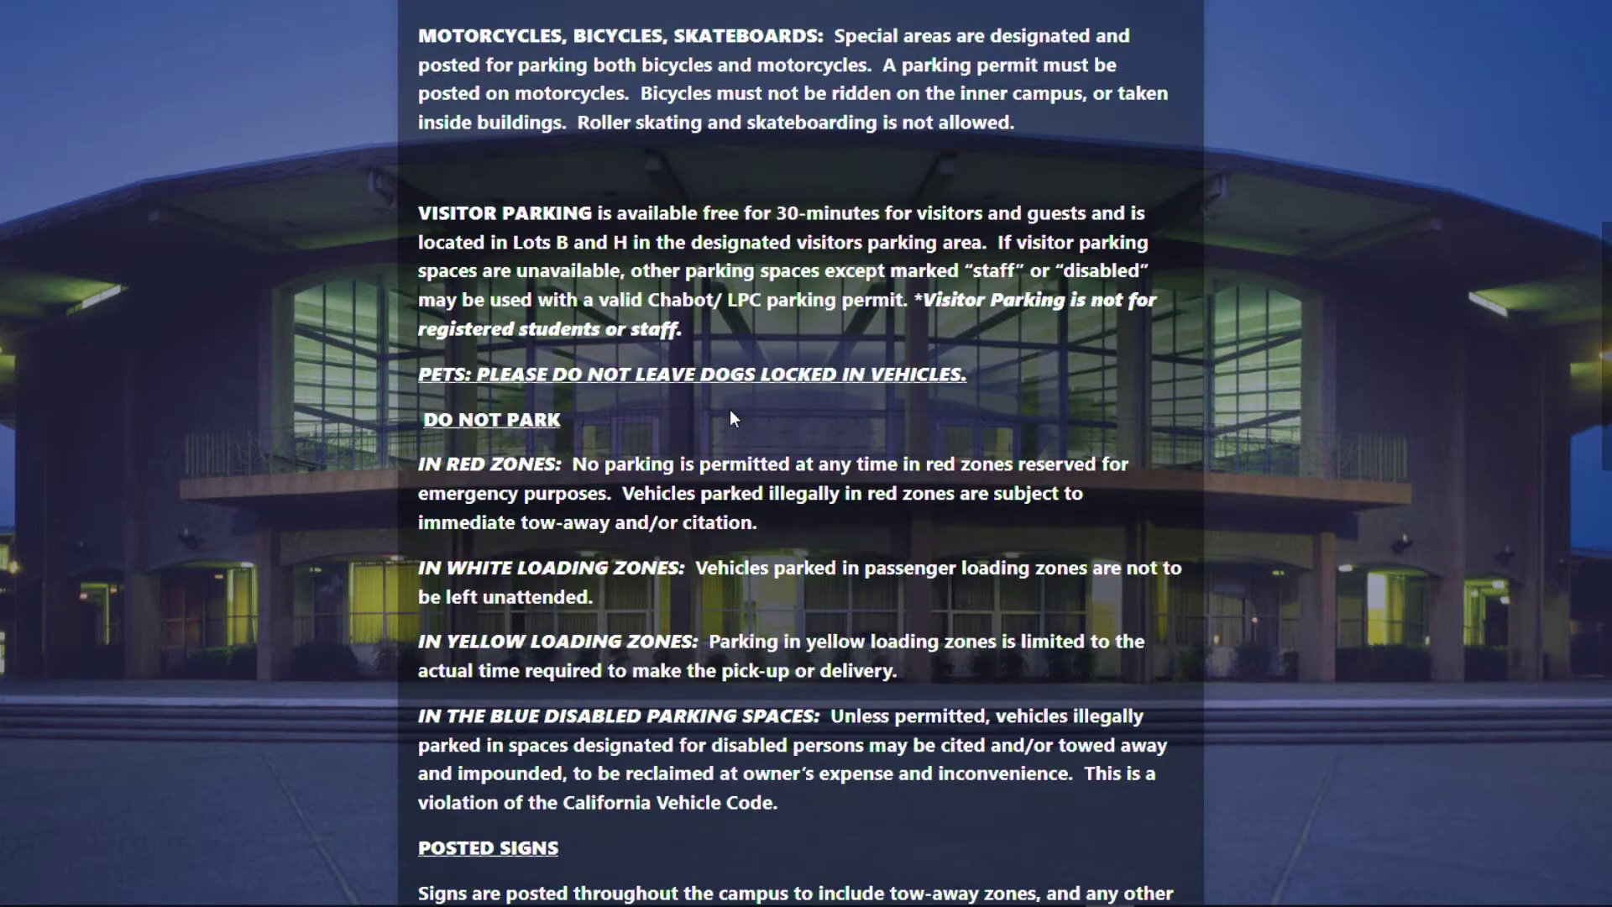
pyautogui.scroll(-10, 740, 418)
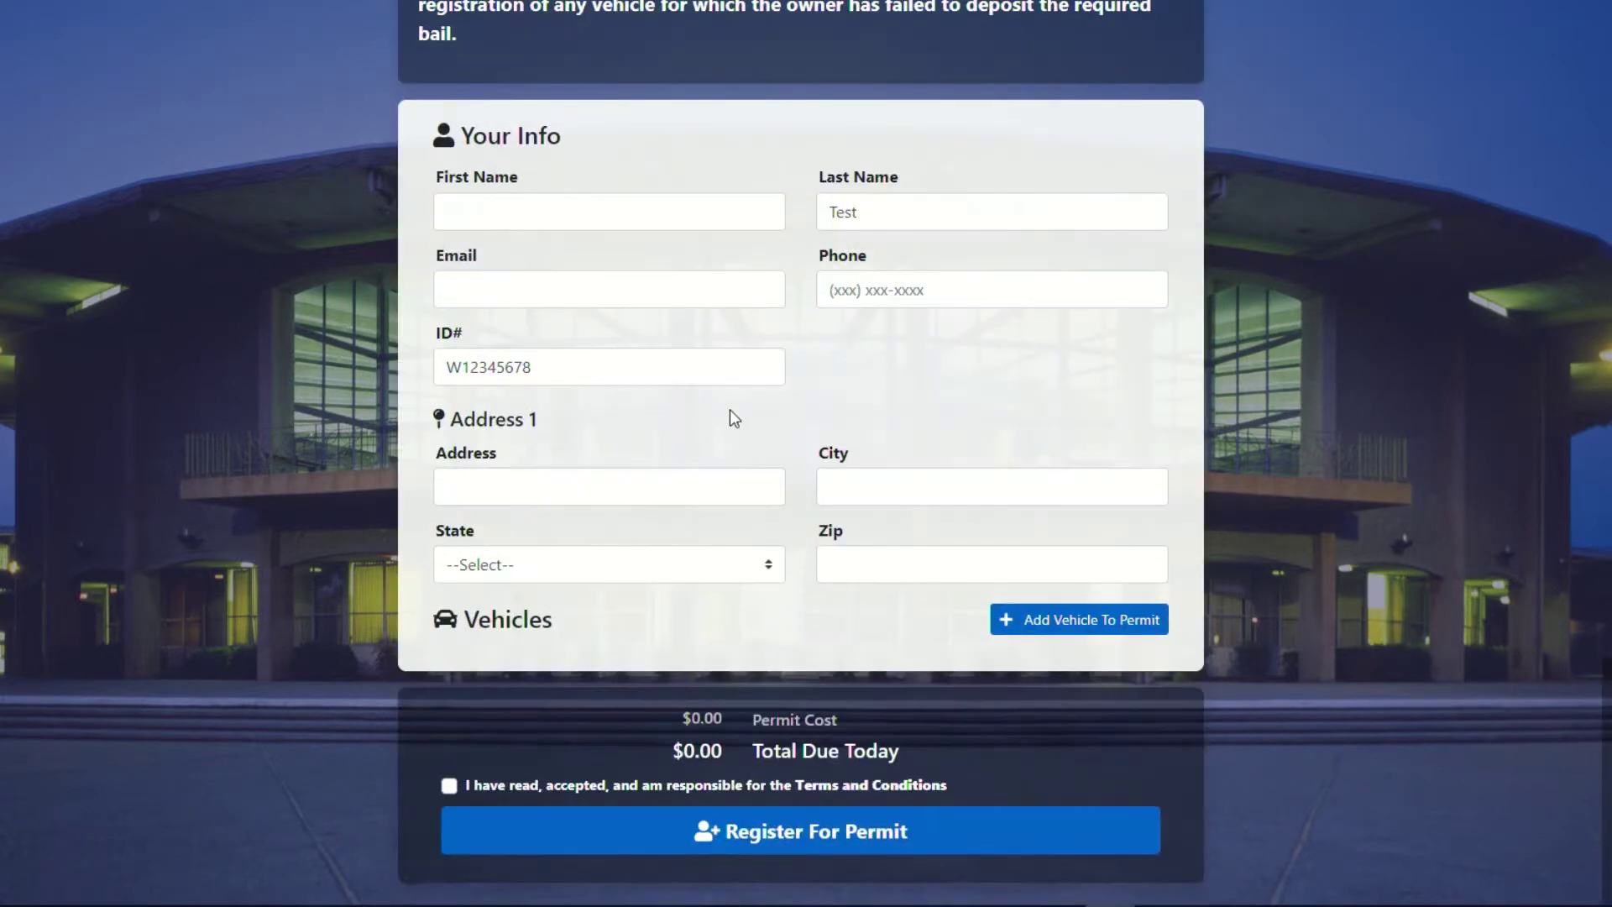
# Fill in the applicant's first name, last name, e-mail address and phone number.
pyautogui.click(563, 230)
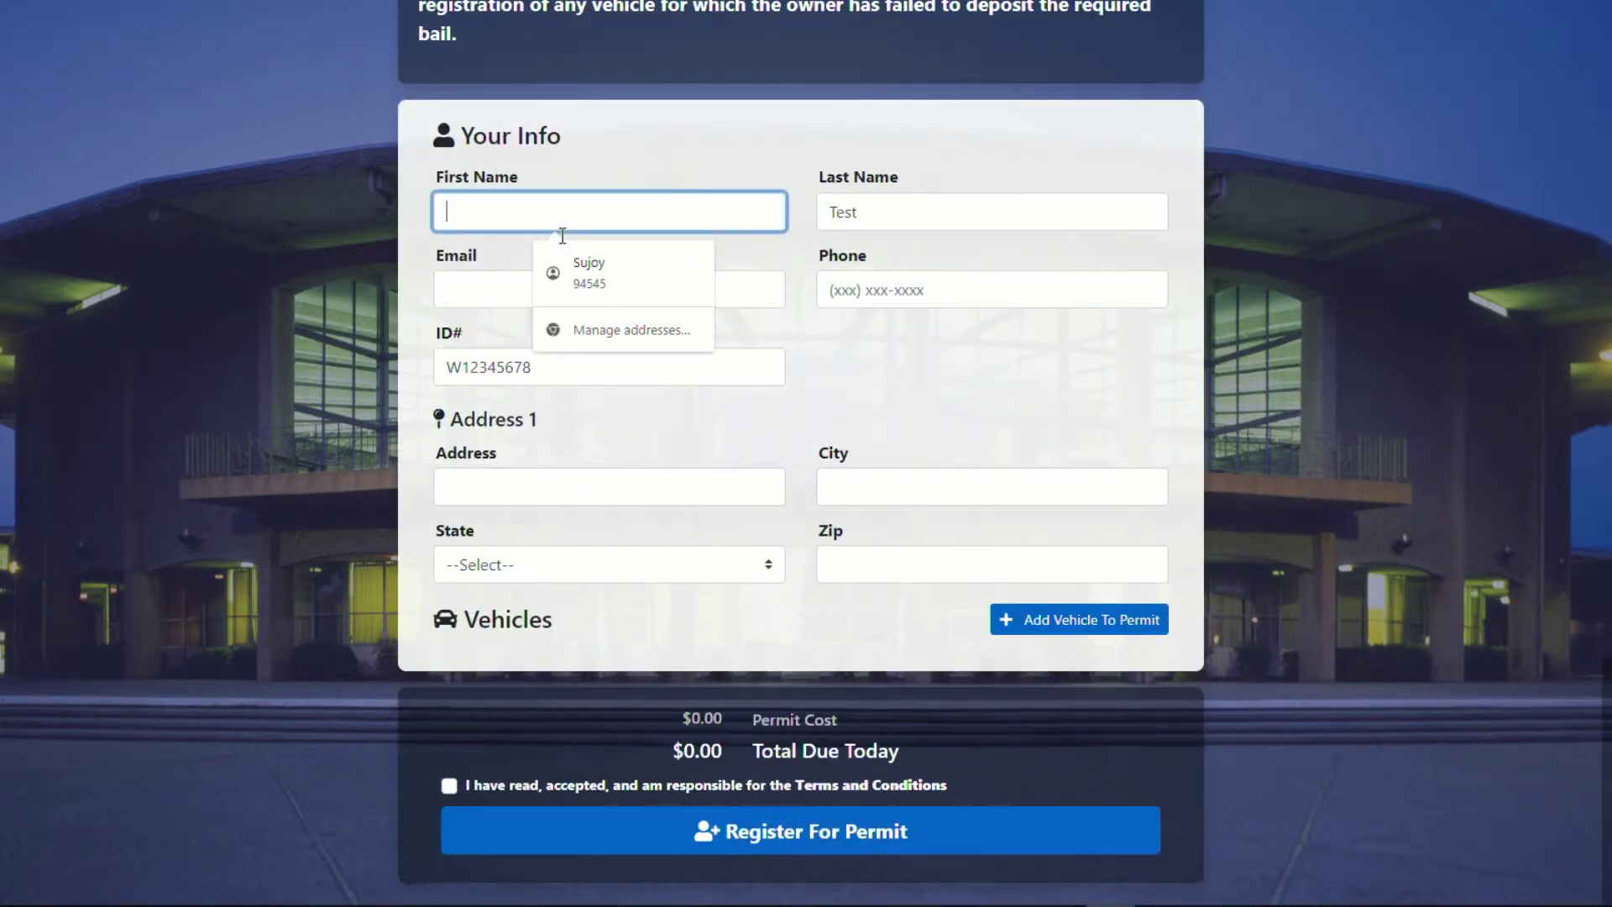
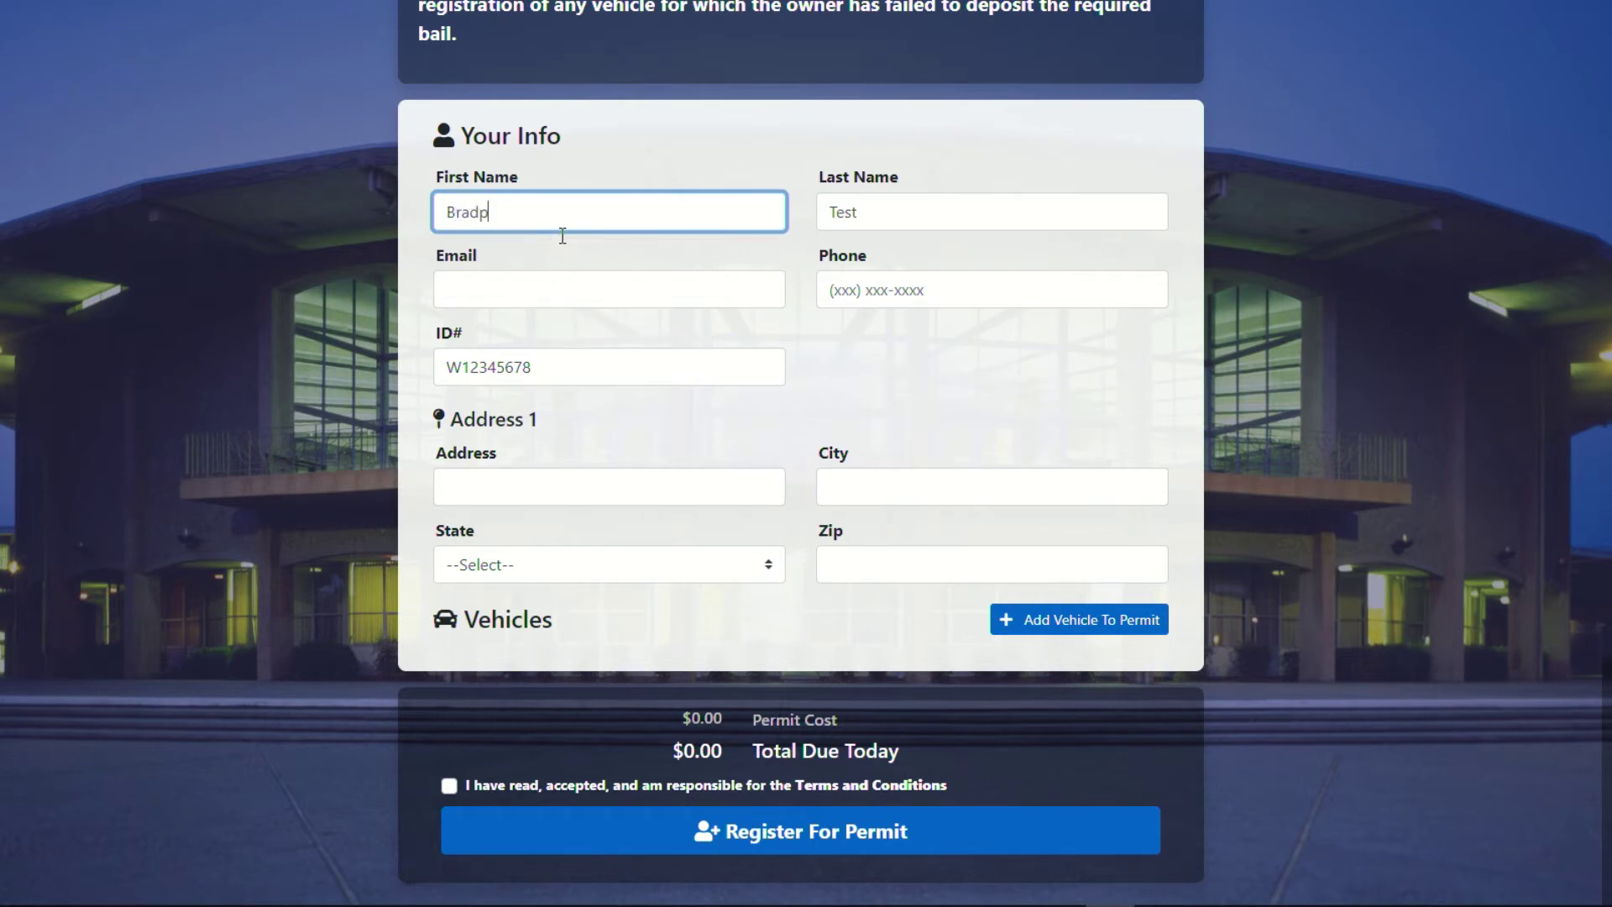
pyautogui.press('Tab')
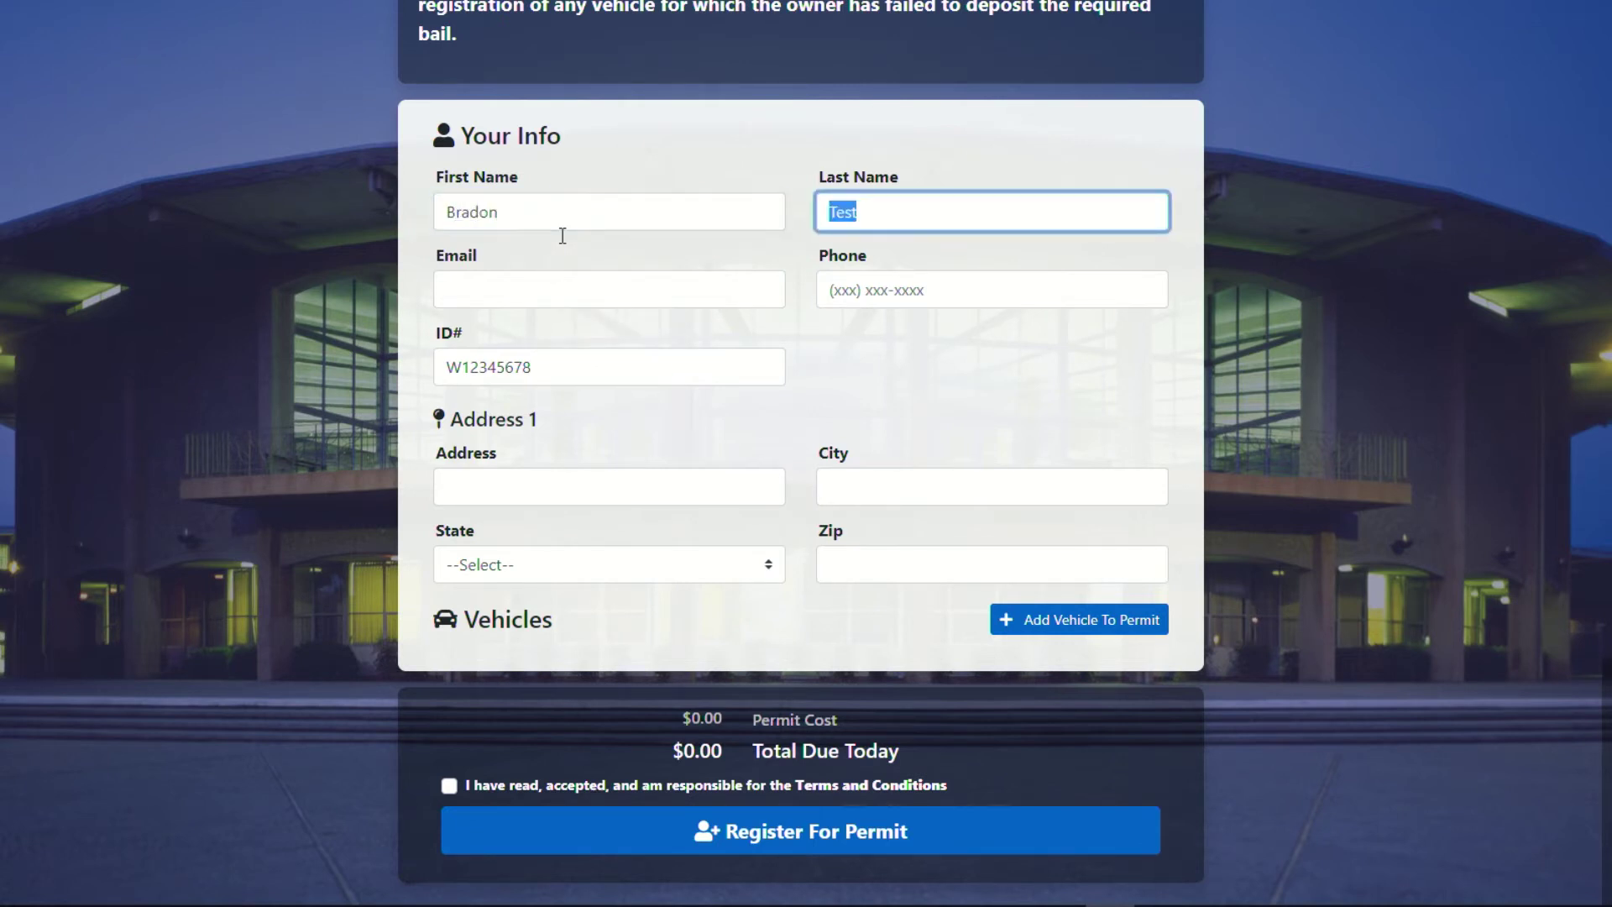
pyautogui.press('Tab')
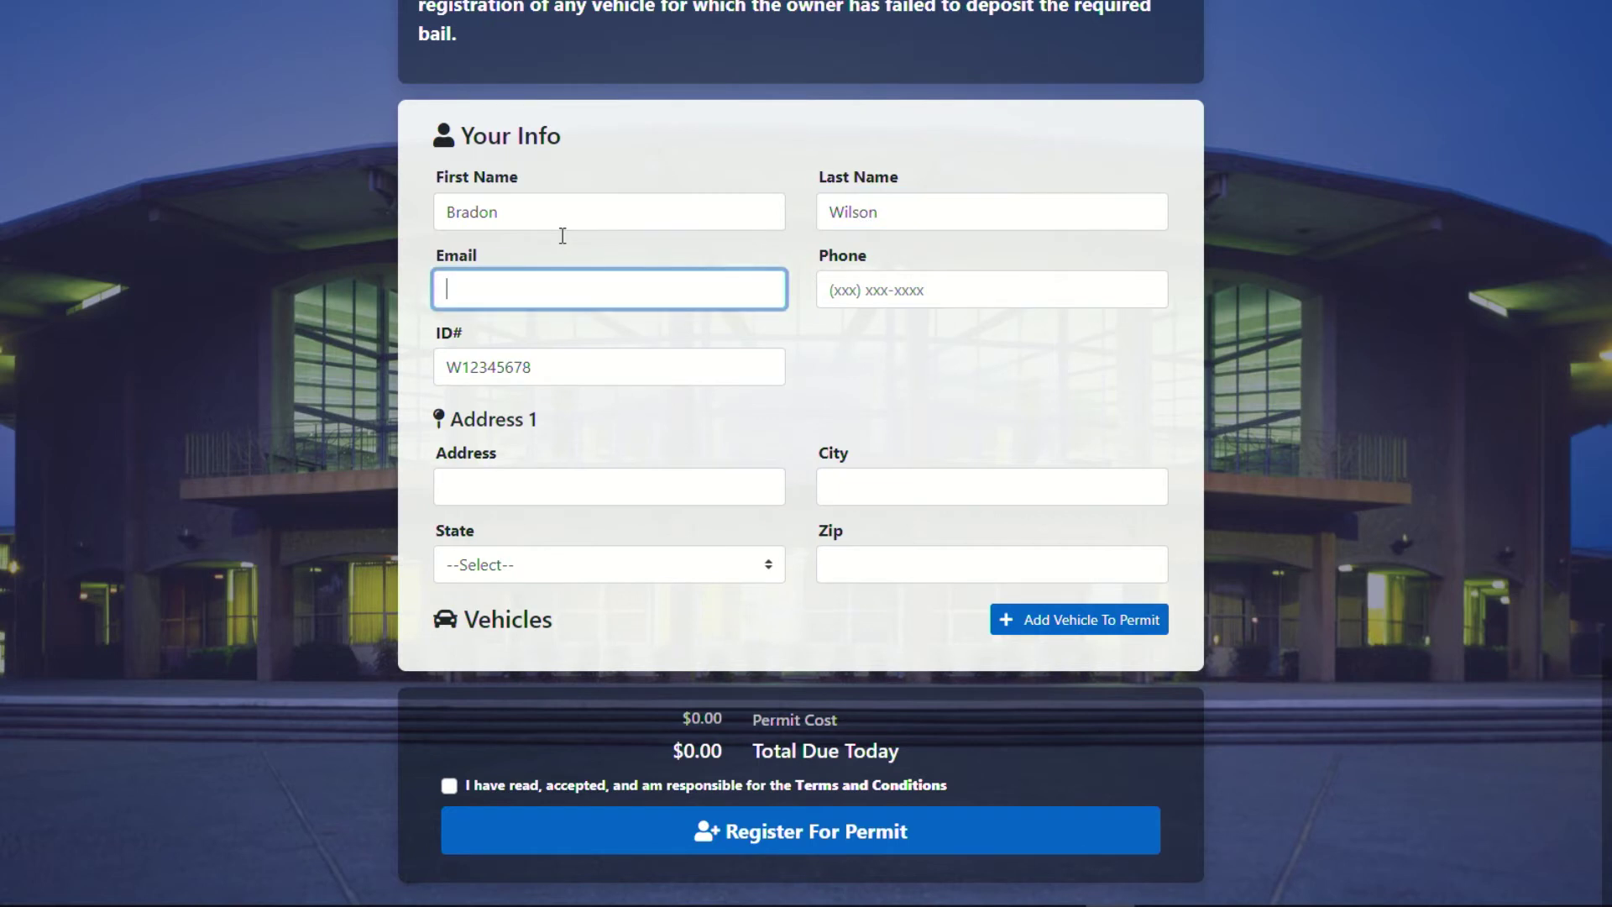
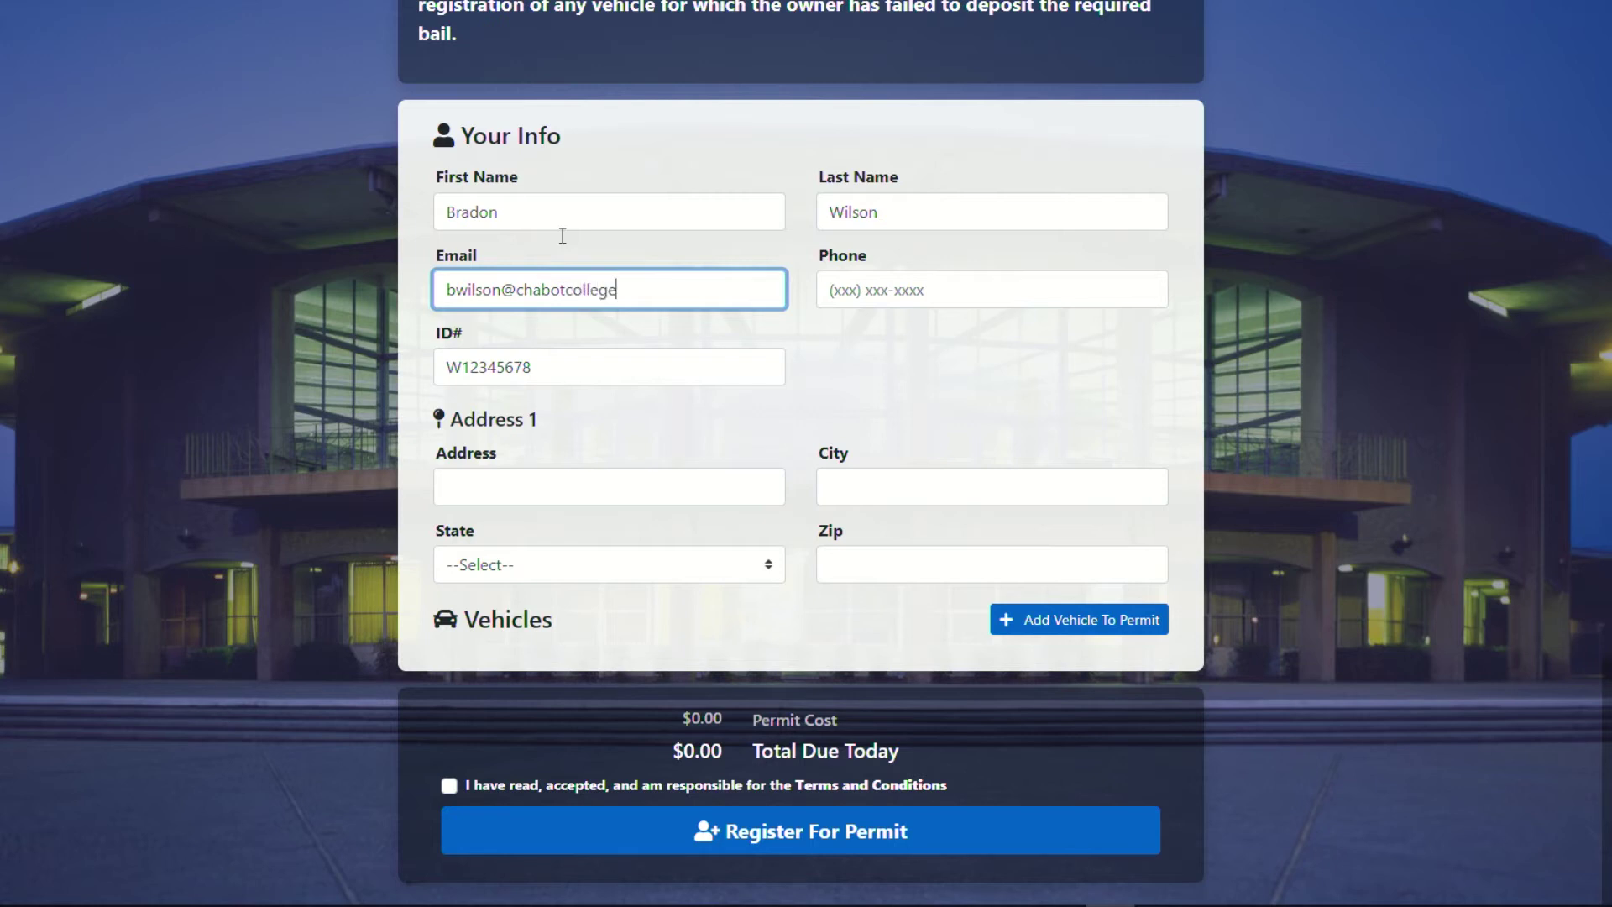
pyautogui.press('Tab')
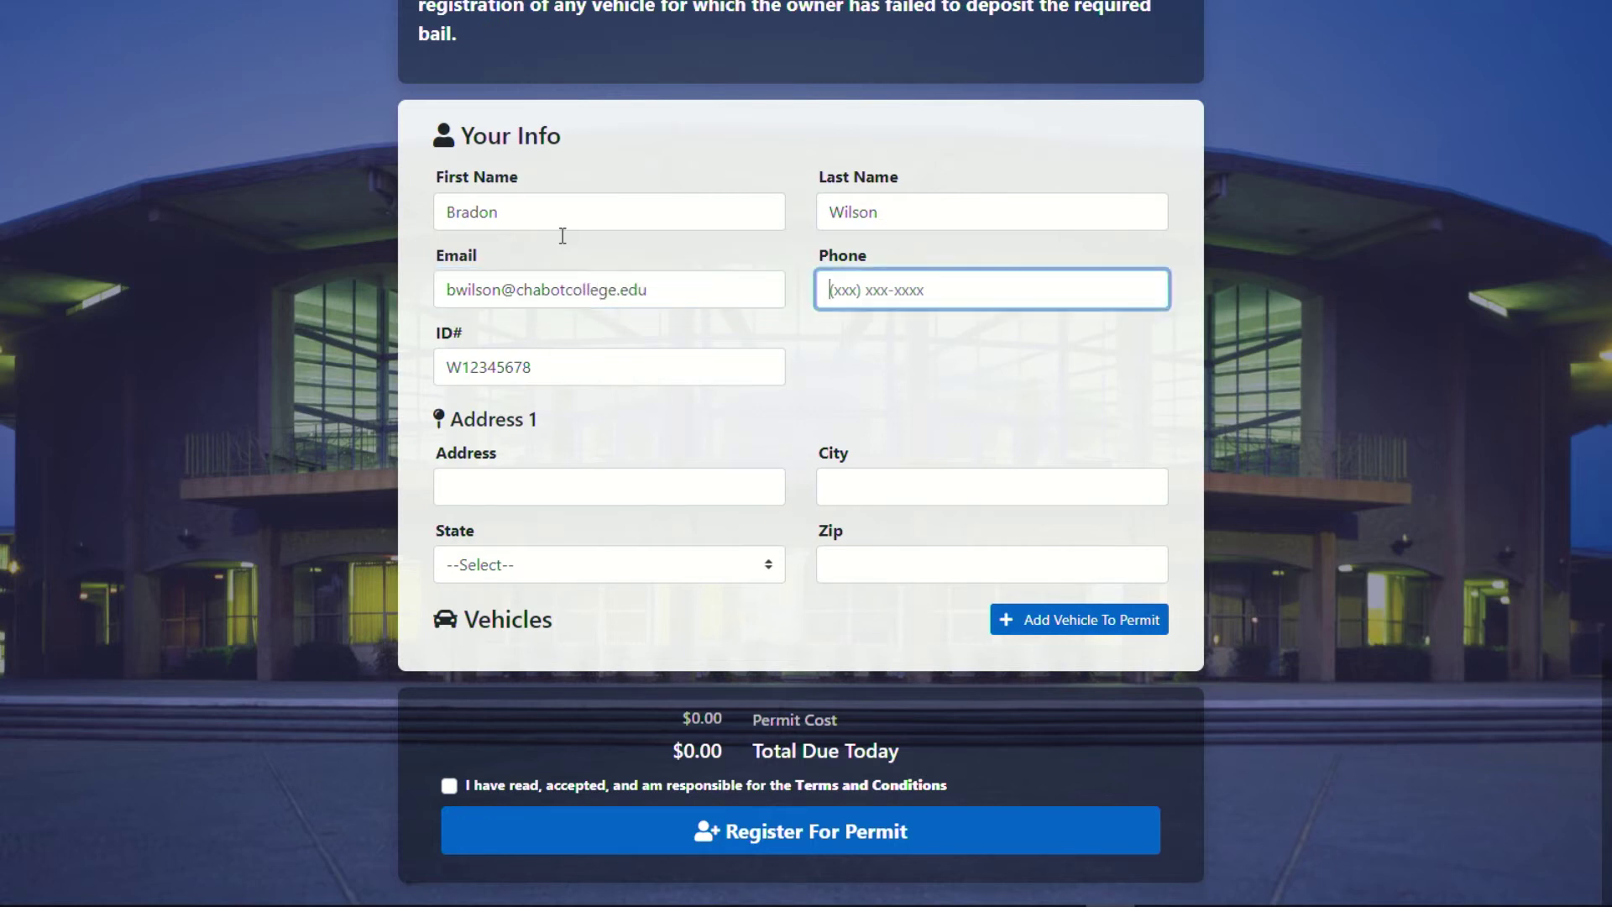
# Autofill street address, city, state and zip from the saved address, then open Add Vehicle.
pyautogui.click(579, 485)
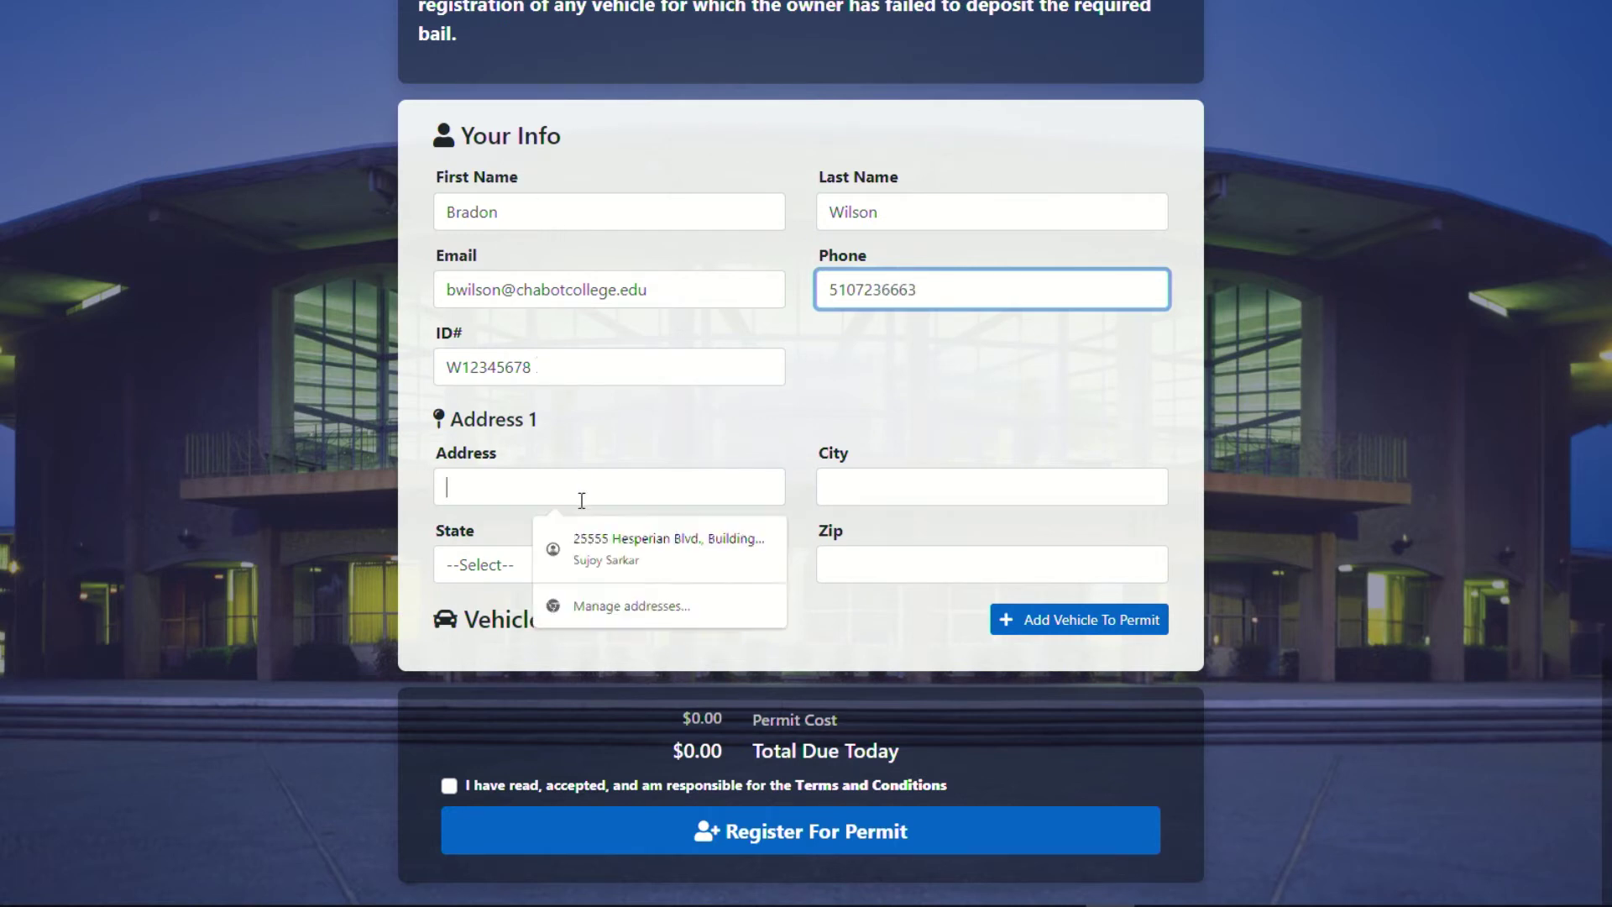
pyautogui.click(615, 449)
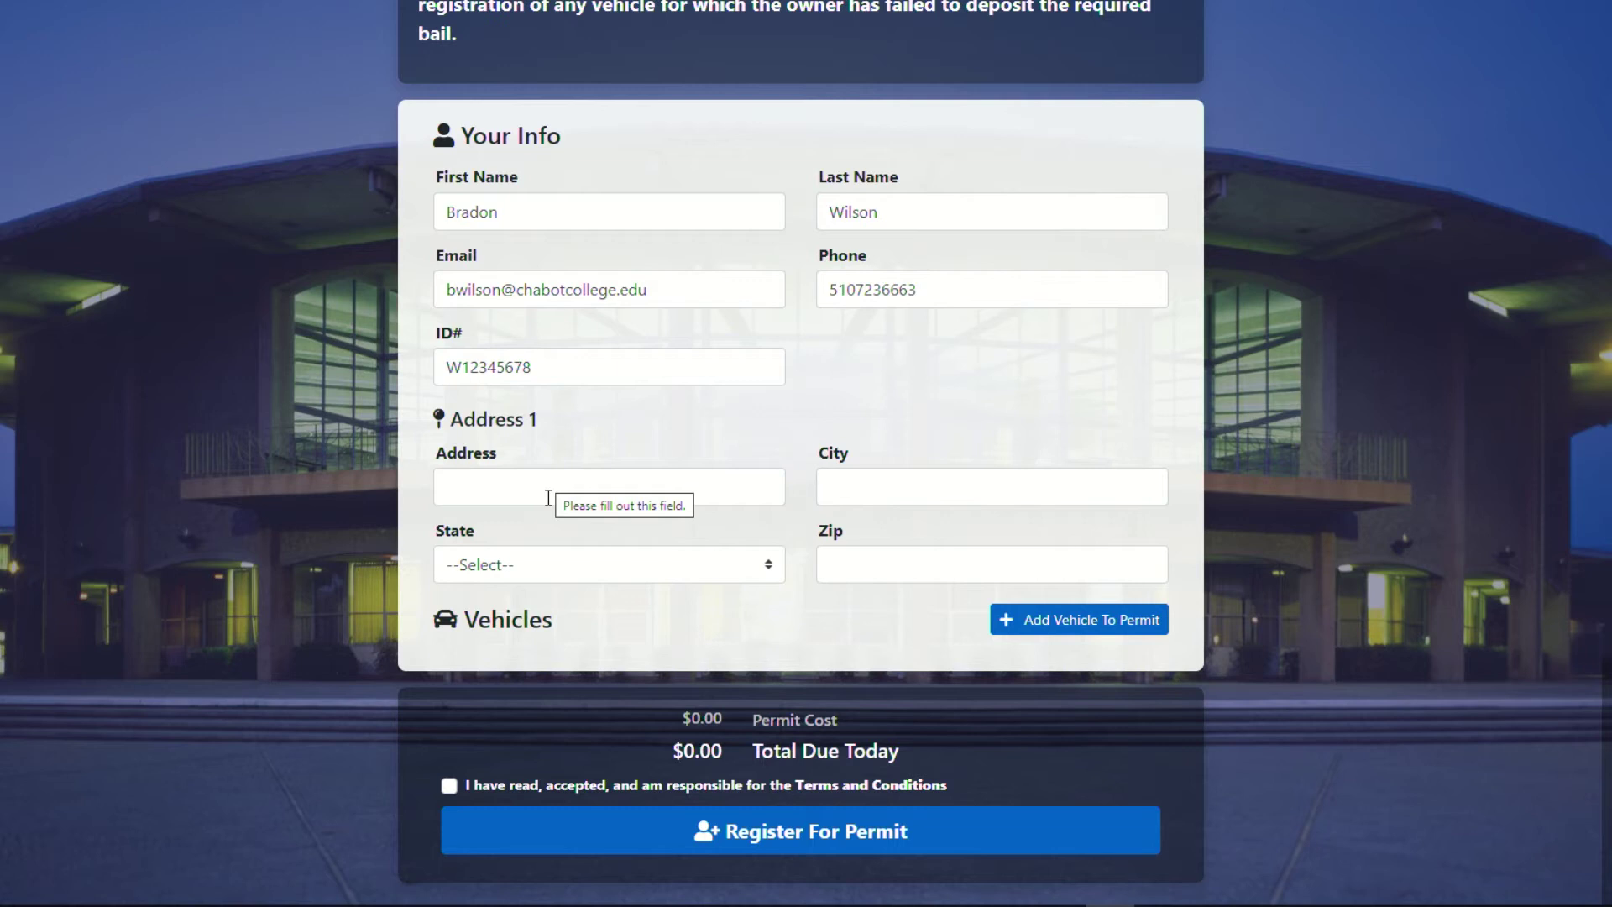
pyautogui.click(548, 498)
pyautogui.click(610, 543)
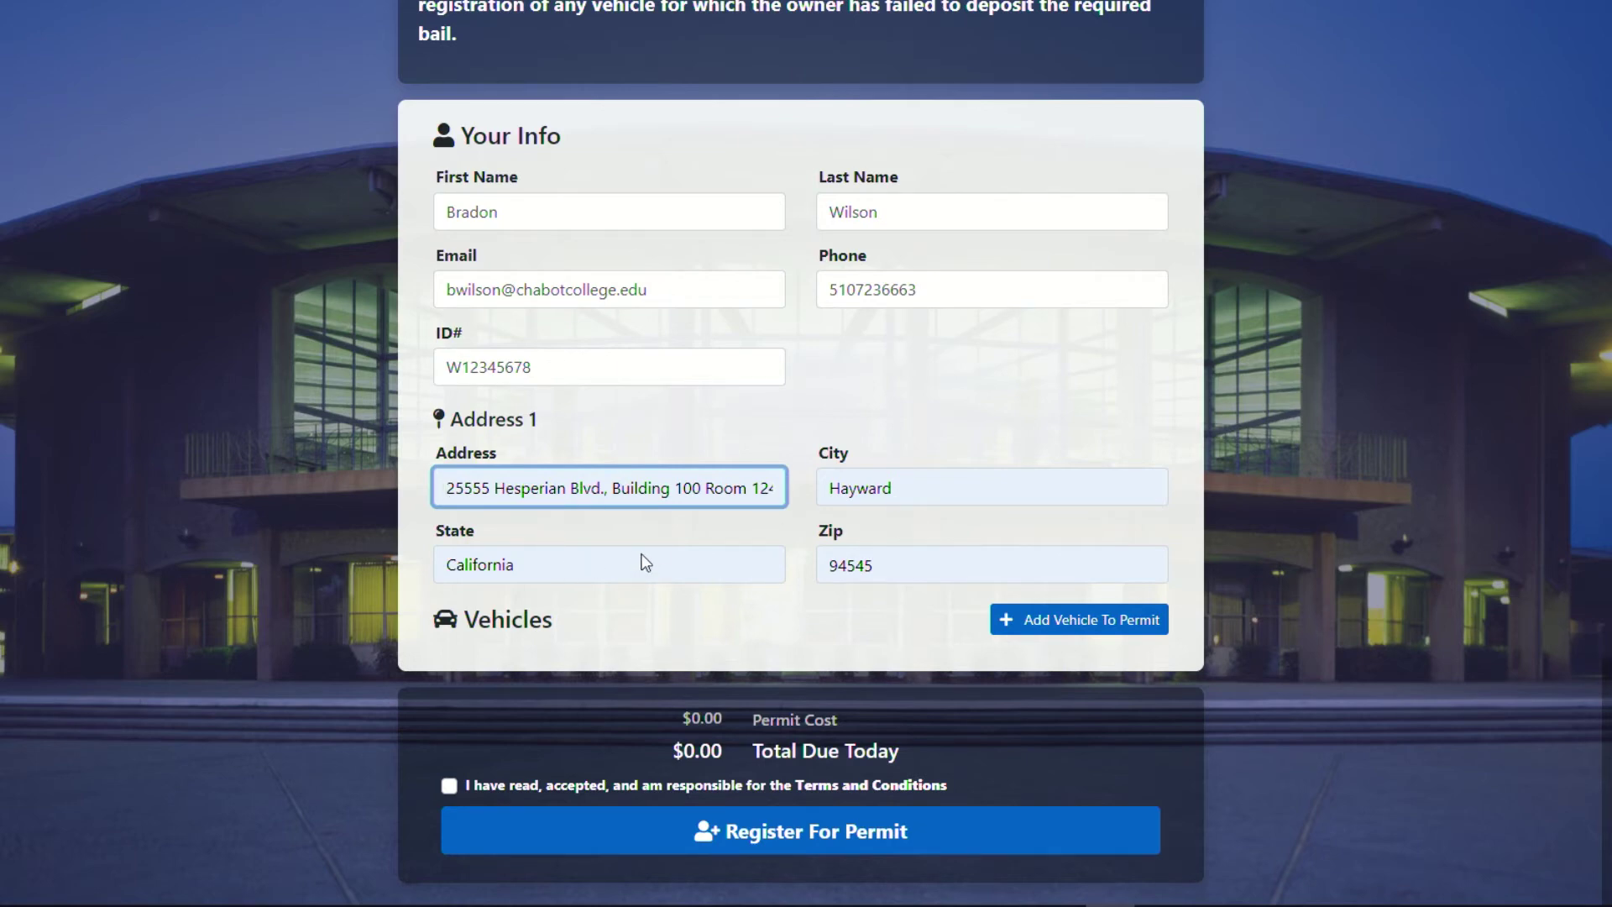
pyautogui.click(1124, 628)
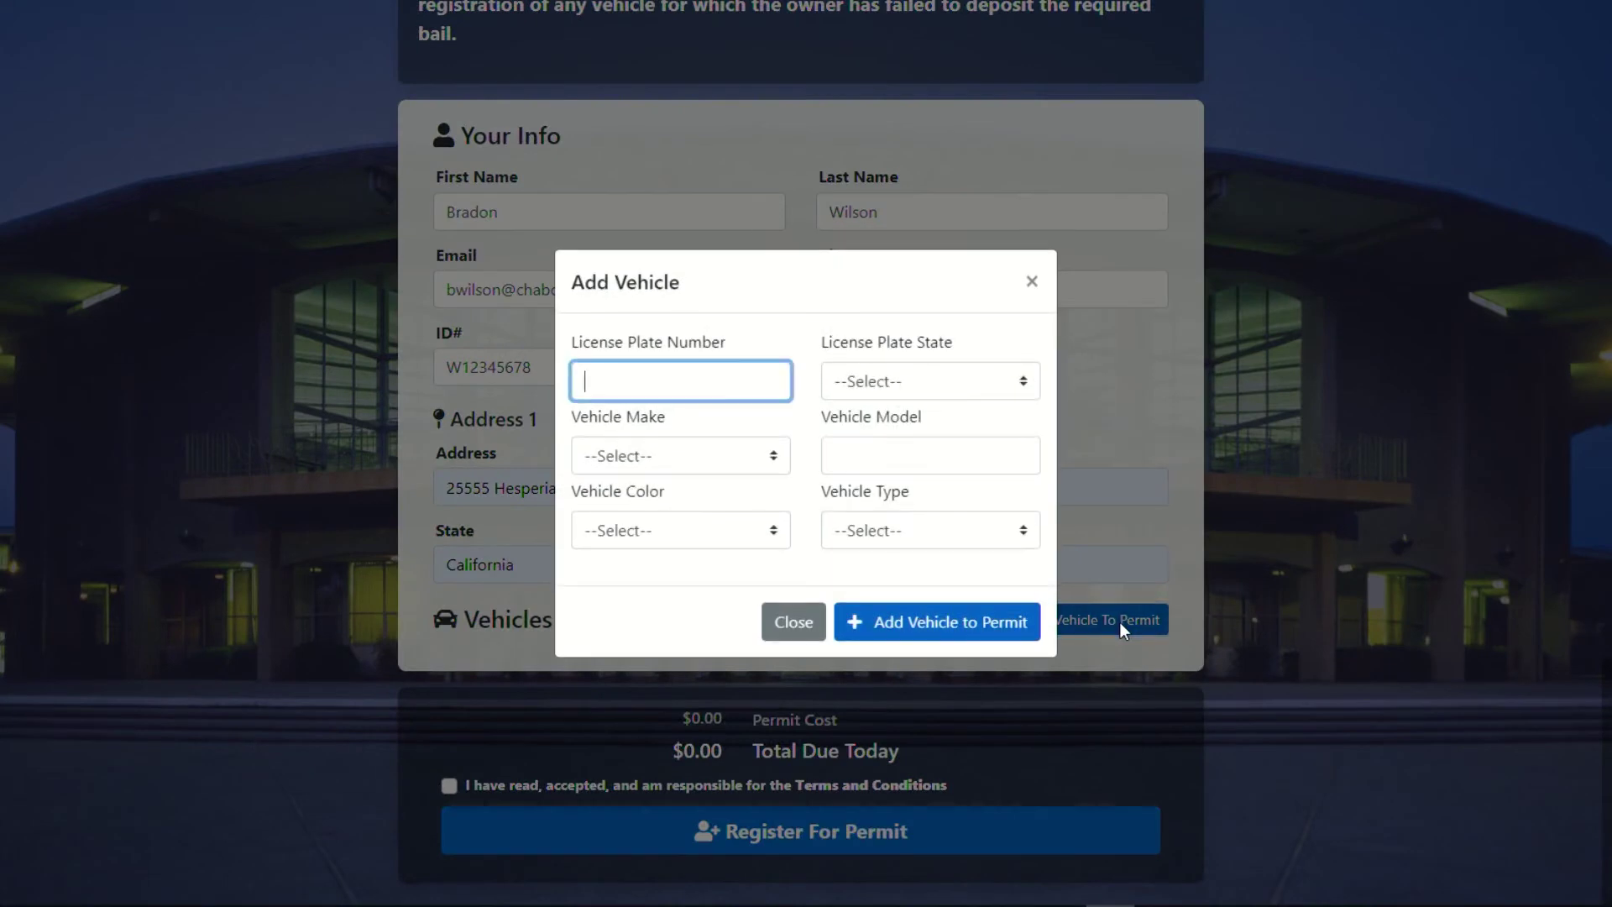
# Enter plate 1ABC234 with state California and make ACURA.
pyautogui.write('1ABC2345')
pyautogui.press('BackSpace')
pyautogui.click(883, 363)
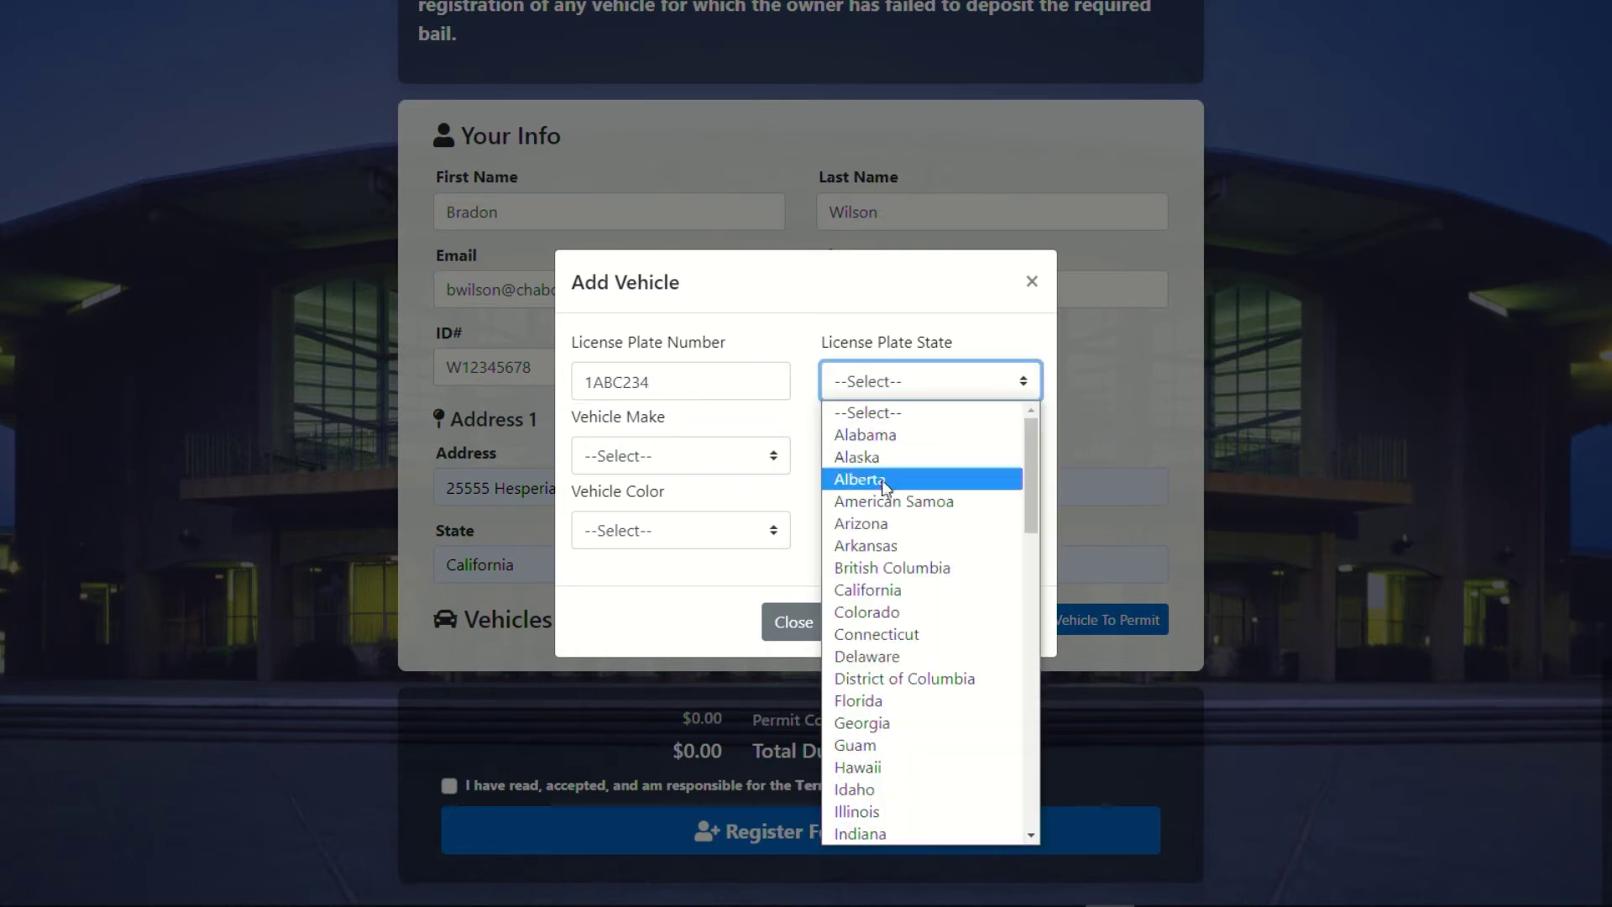
pyautogui.click(884, 592)
pyautogui.click(605, 456)
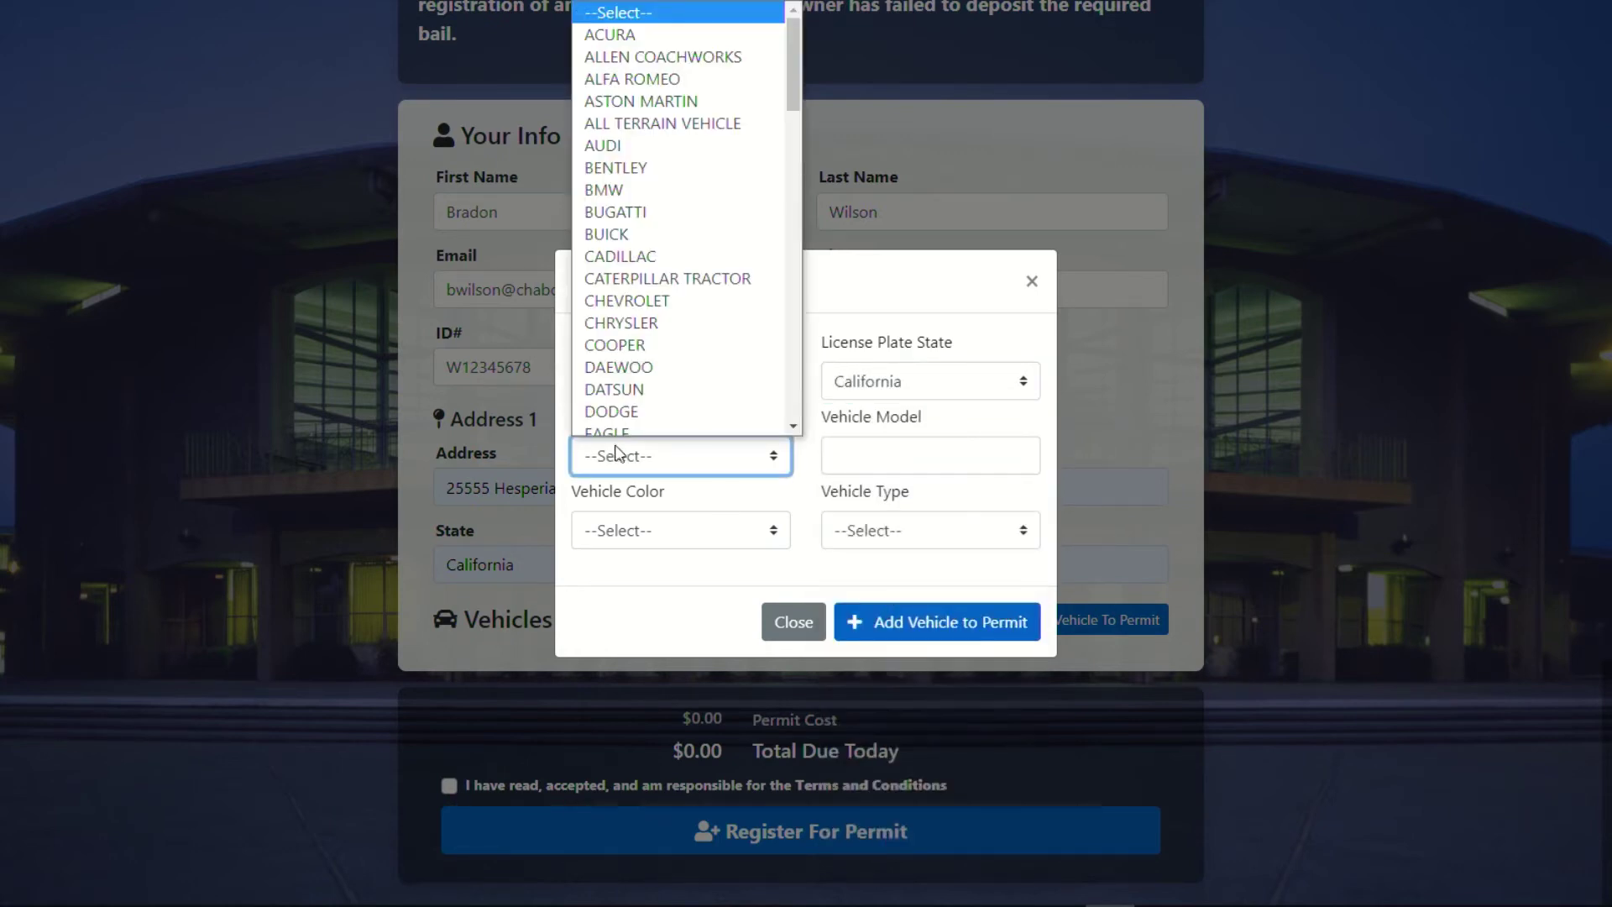
pyautogui.click(674, 30)
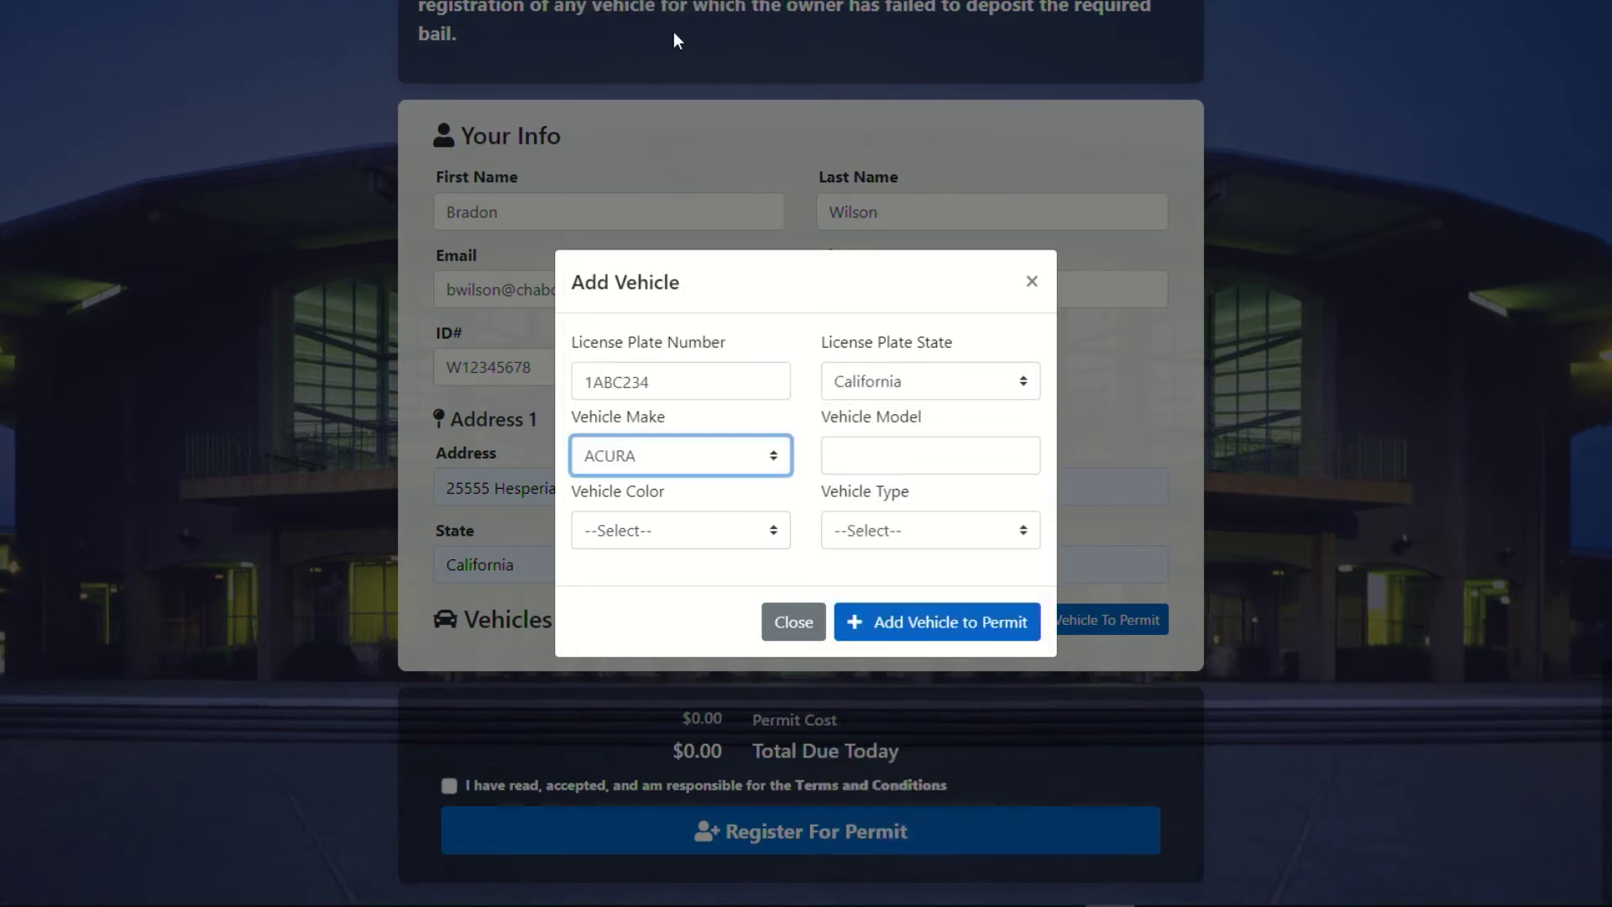
# Set model ILX, colour Blue, type 4 Door Auto, and add the vehicle to the permit.
pyautogui.click(917, 466)
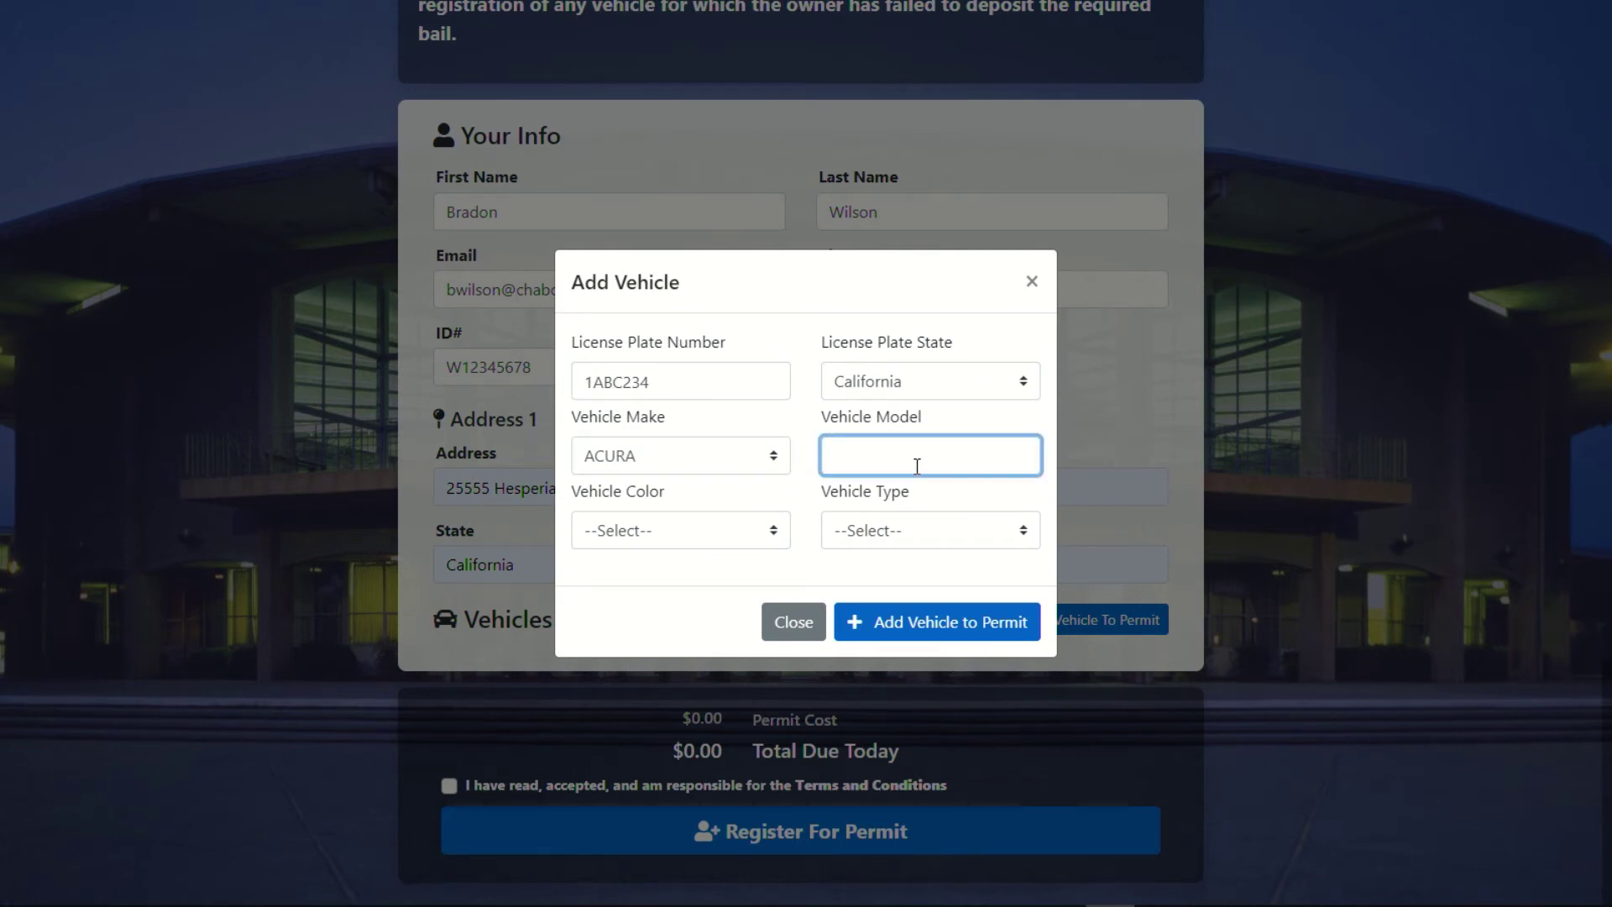
pyautogui.write('ILX')
pyautogui.click(735, 539)
pyautogui.click(676, 598)
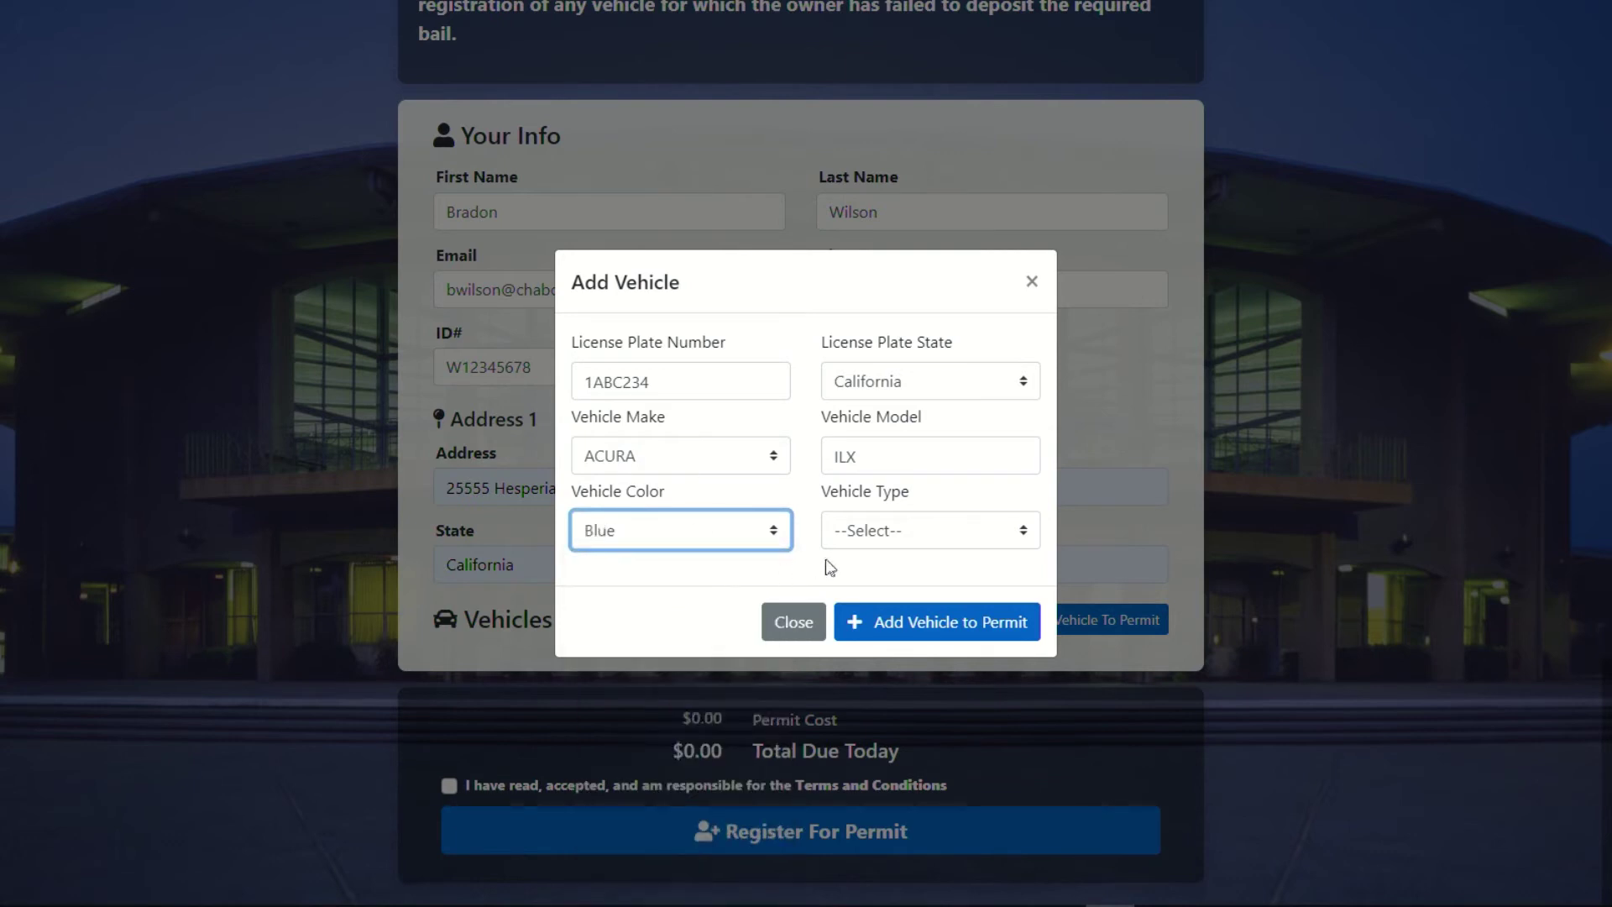
pyautogui.click(880, 545)
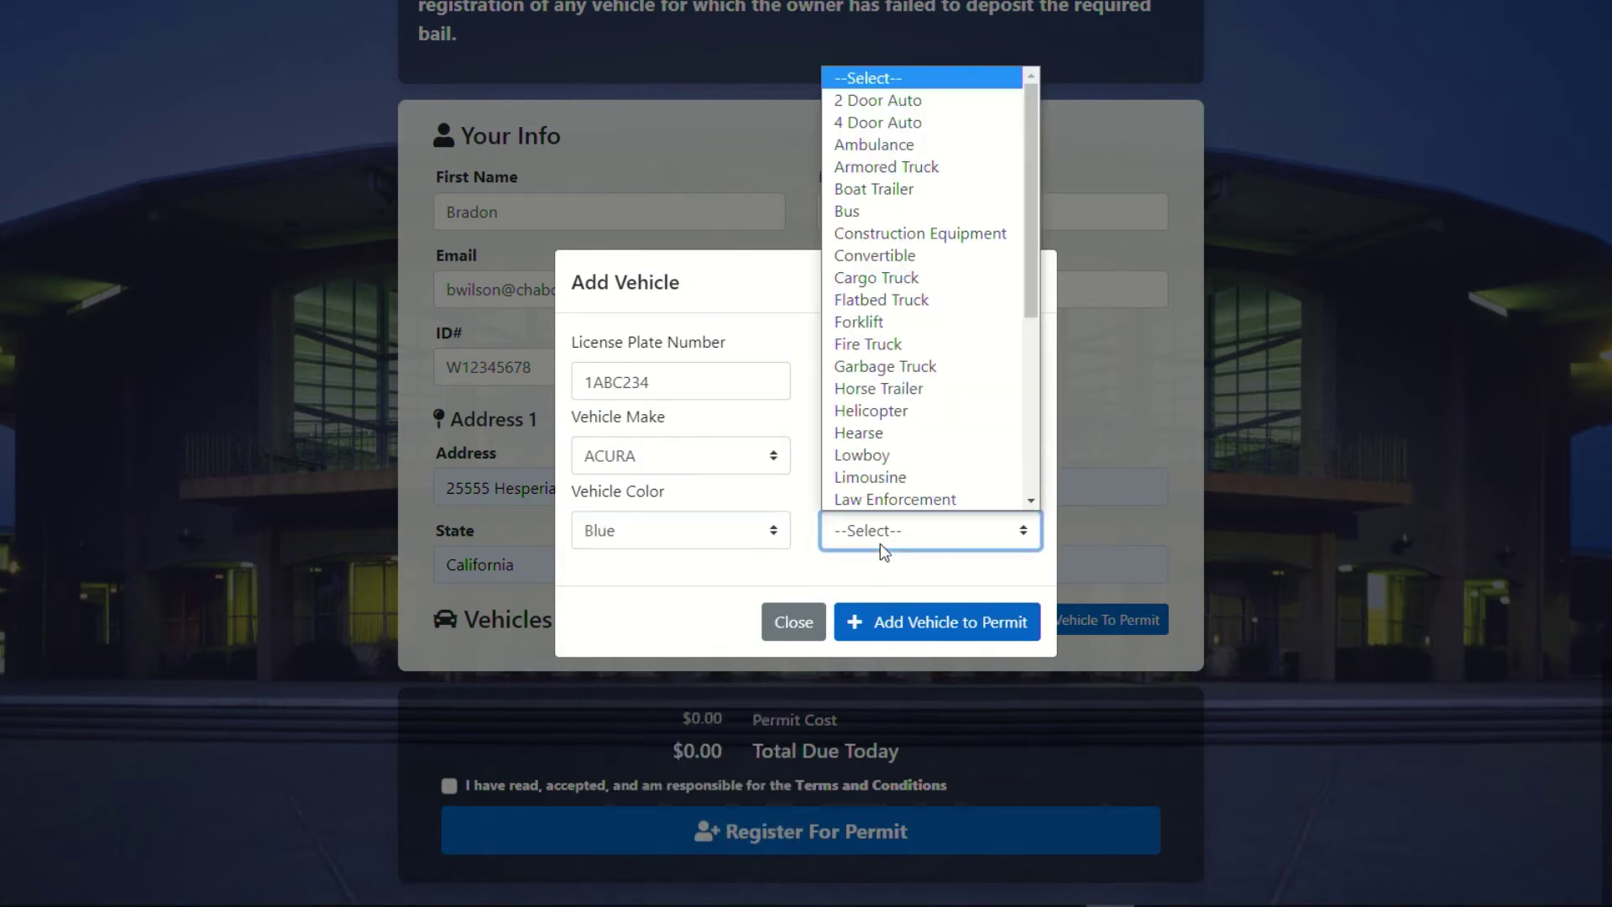
pyautogui.click(897, 124)
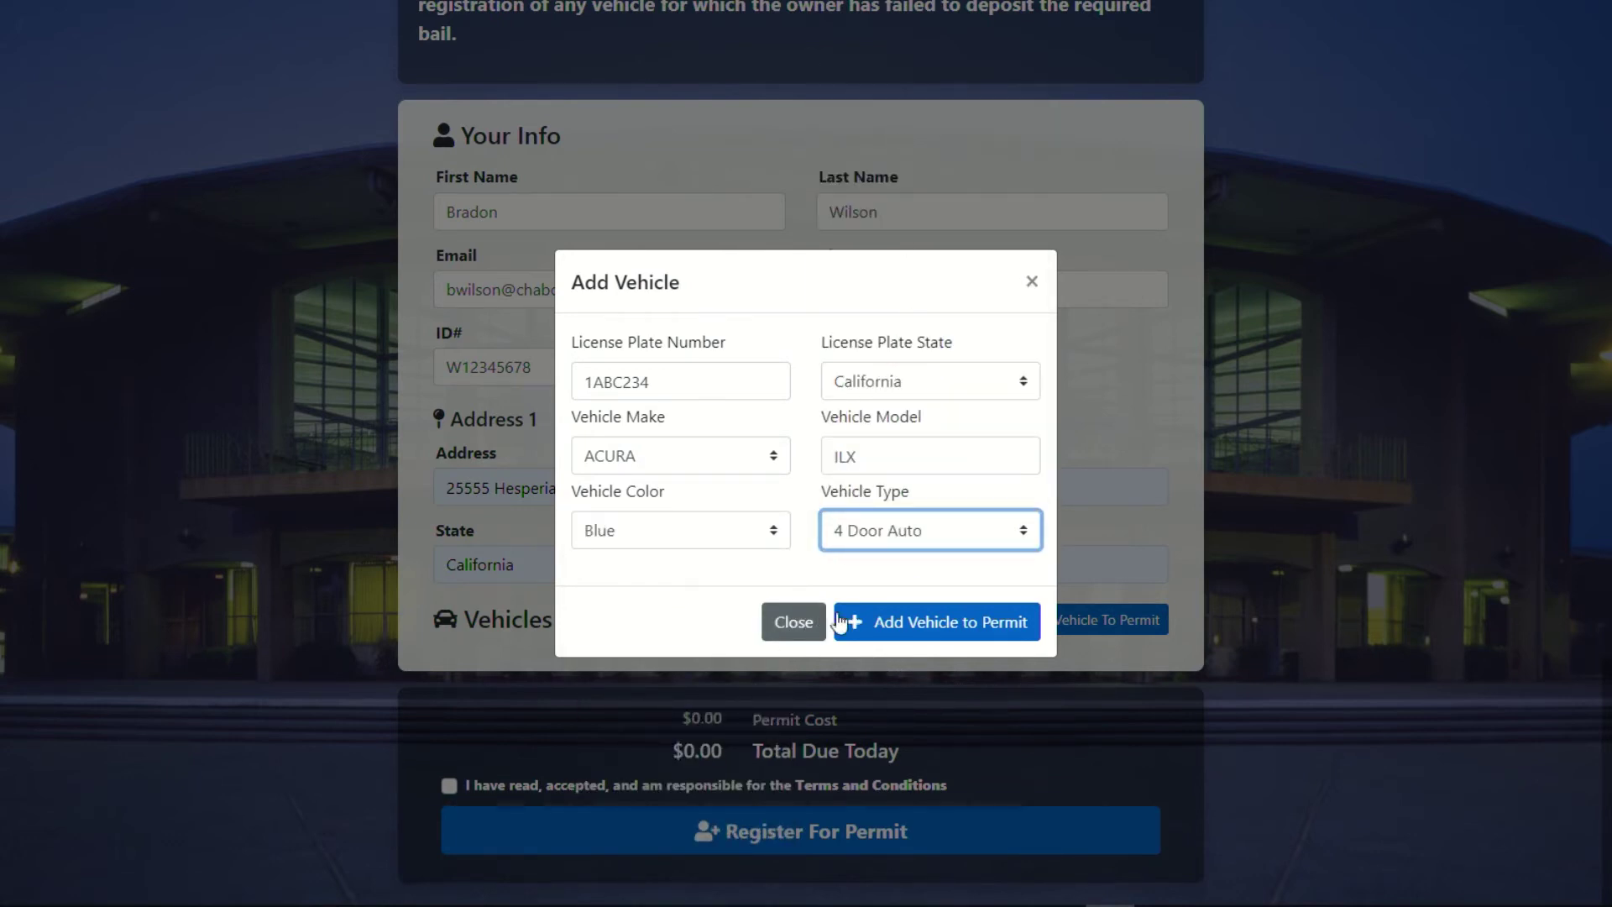
pyautogui.click(958, 644)
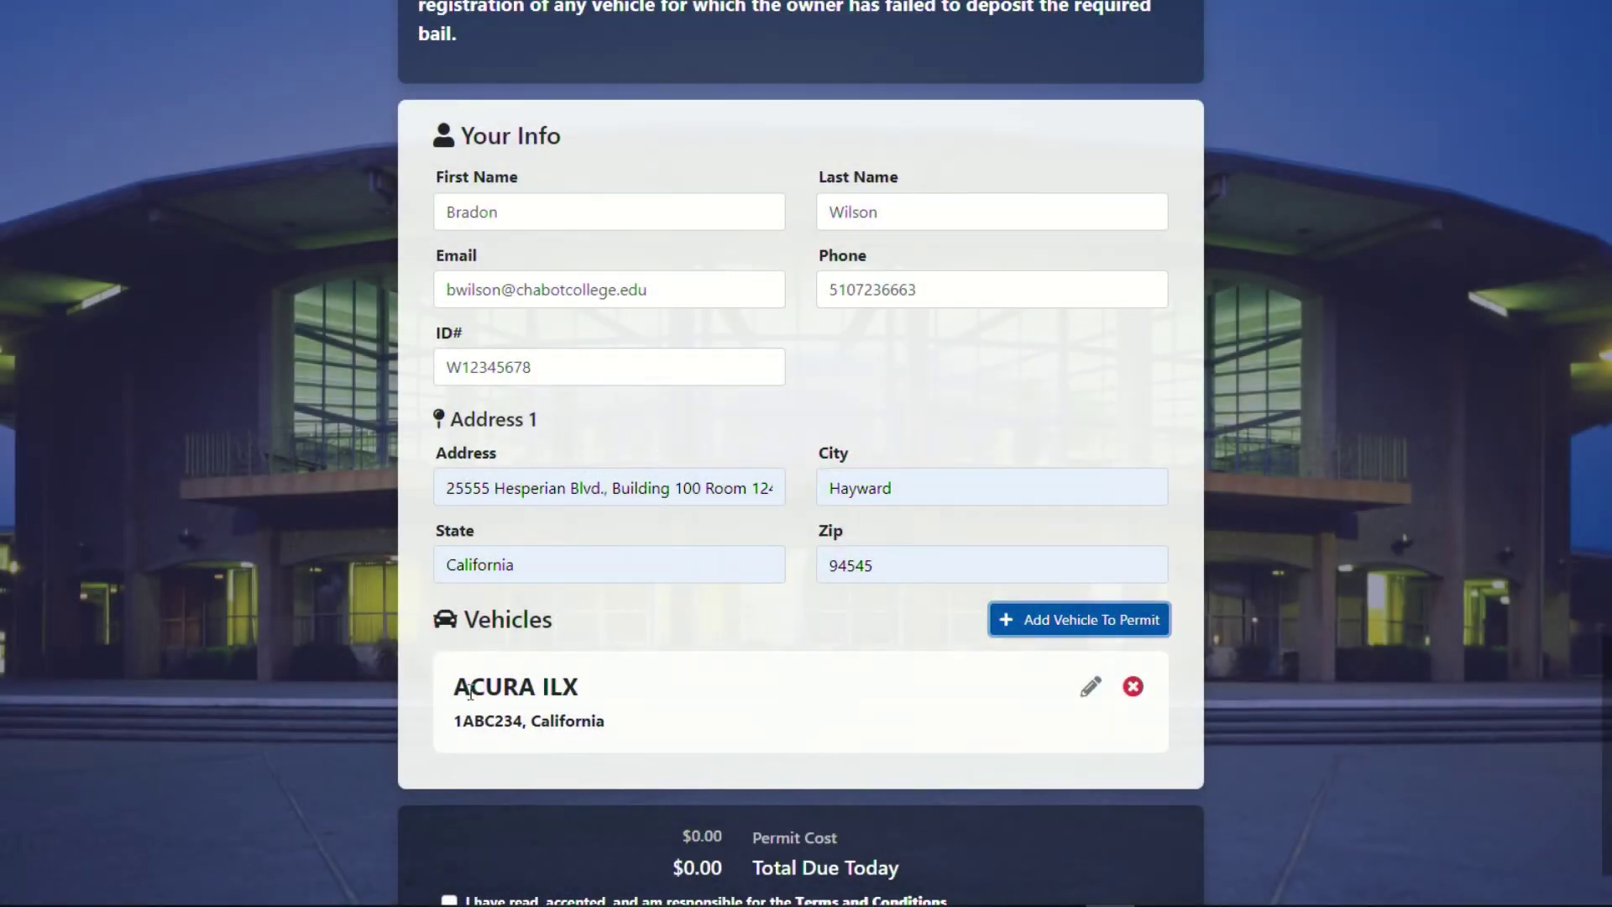
# Open the ACURA ILX editor, close it unchanged, and start adding a second vehicle.
pyautogui.click(1092, 688)
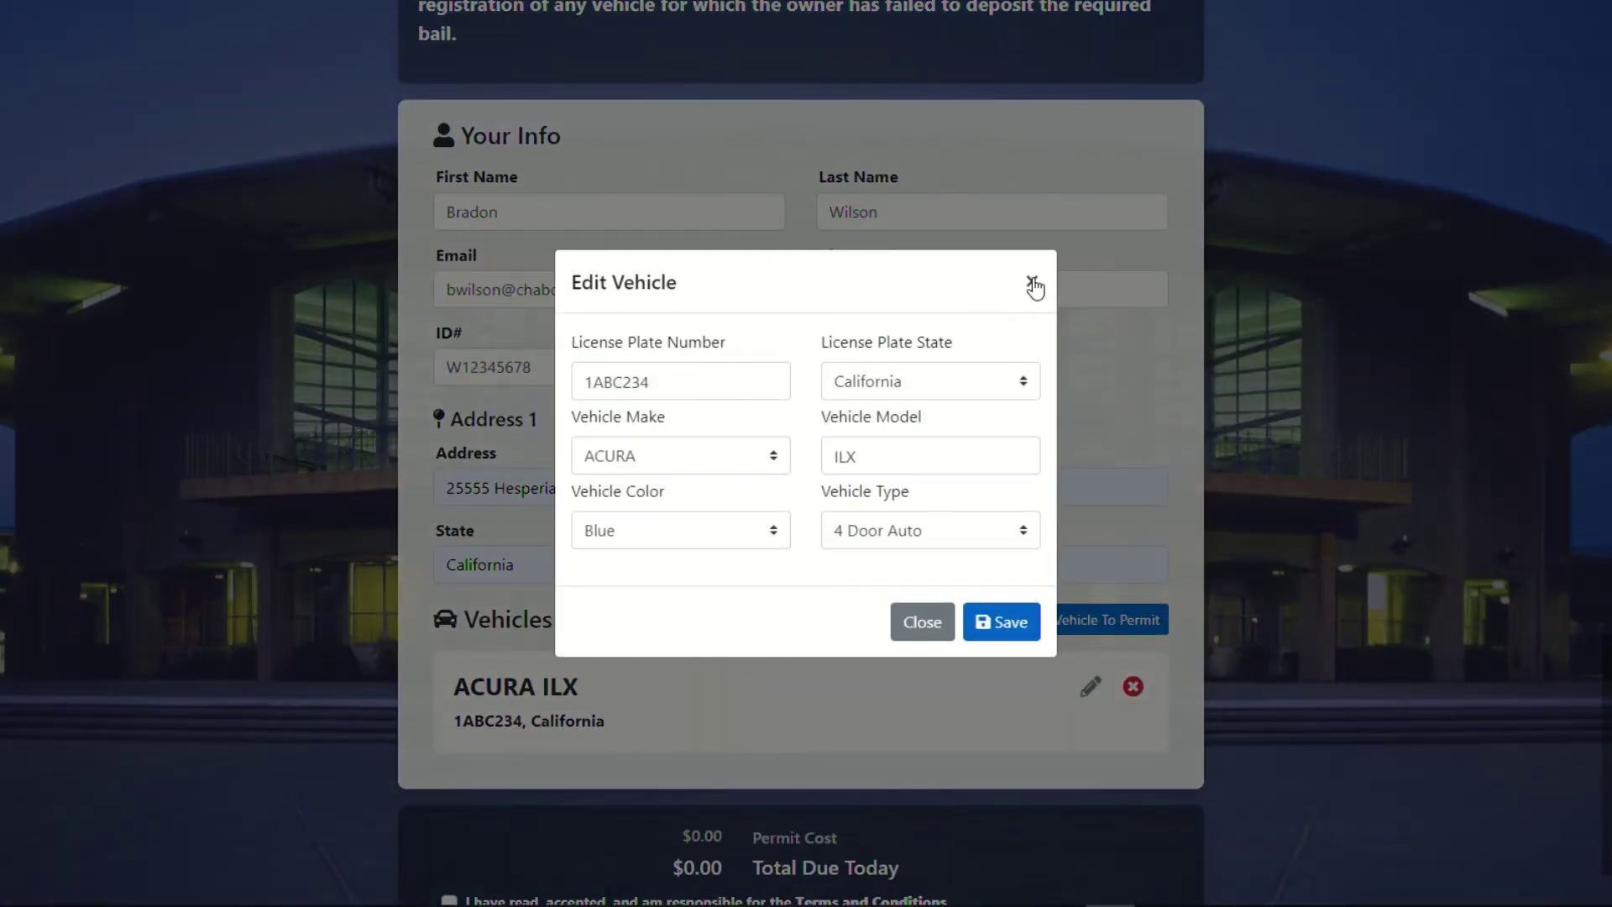
pyautogui.click(1033, 284)
pyautogui.scroll(-2, 1090, 385)
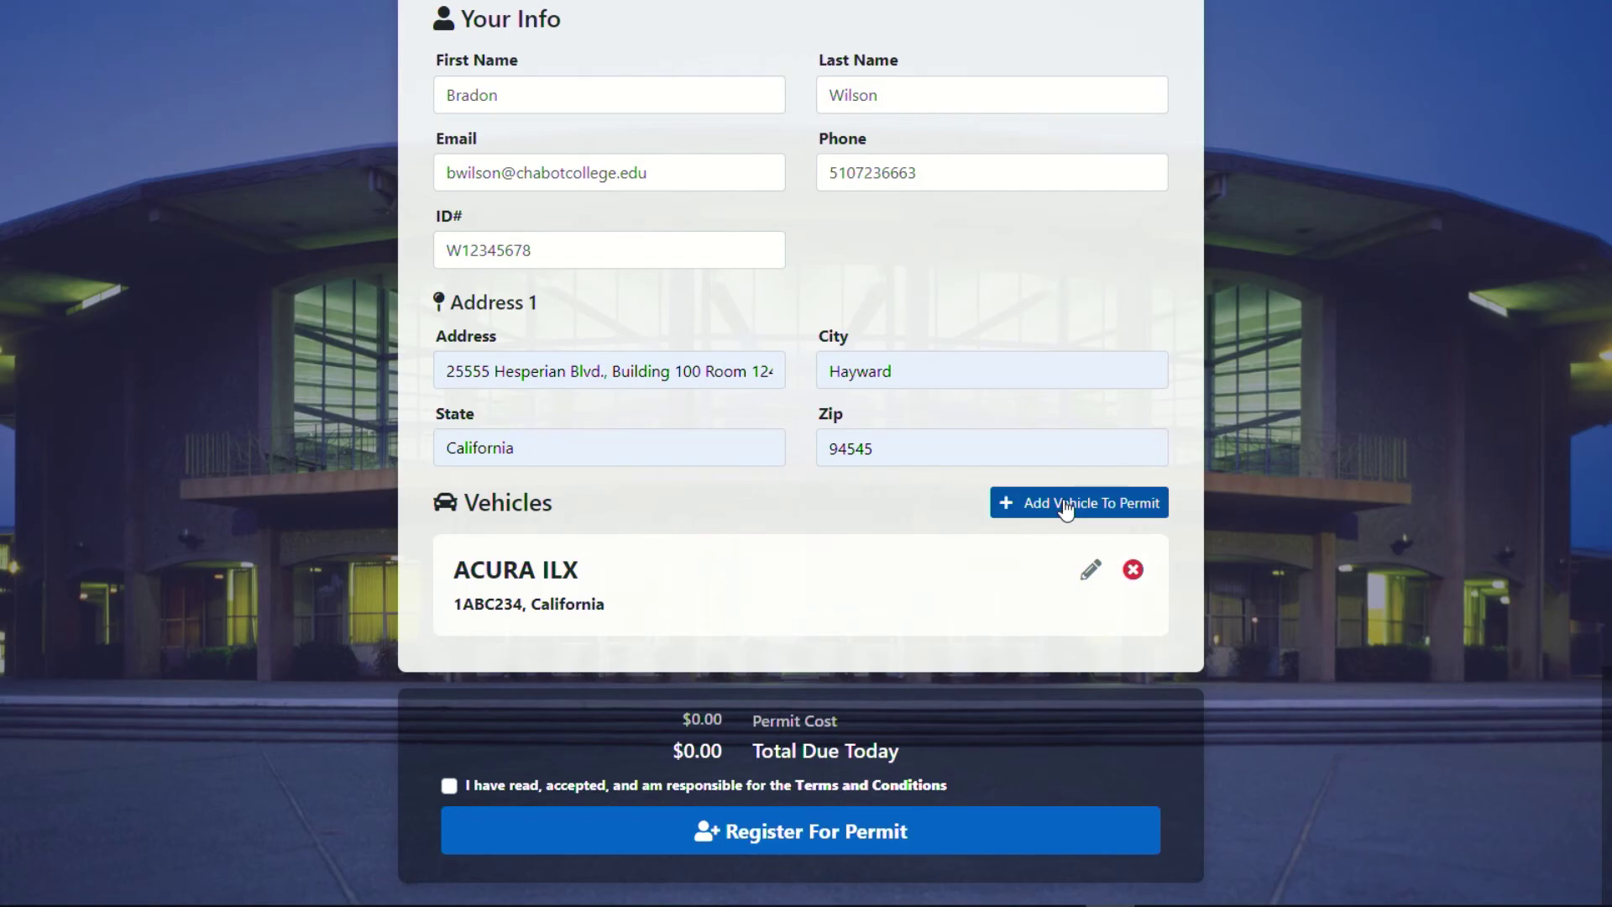
pyautogui.click(1065, 508)
pyautogui.click(600, 389)
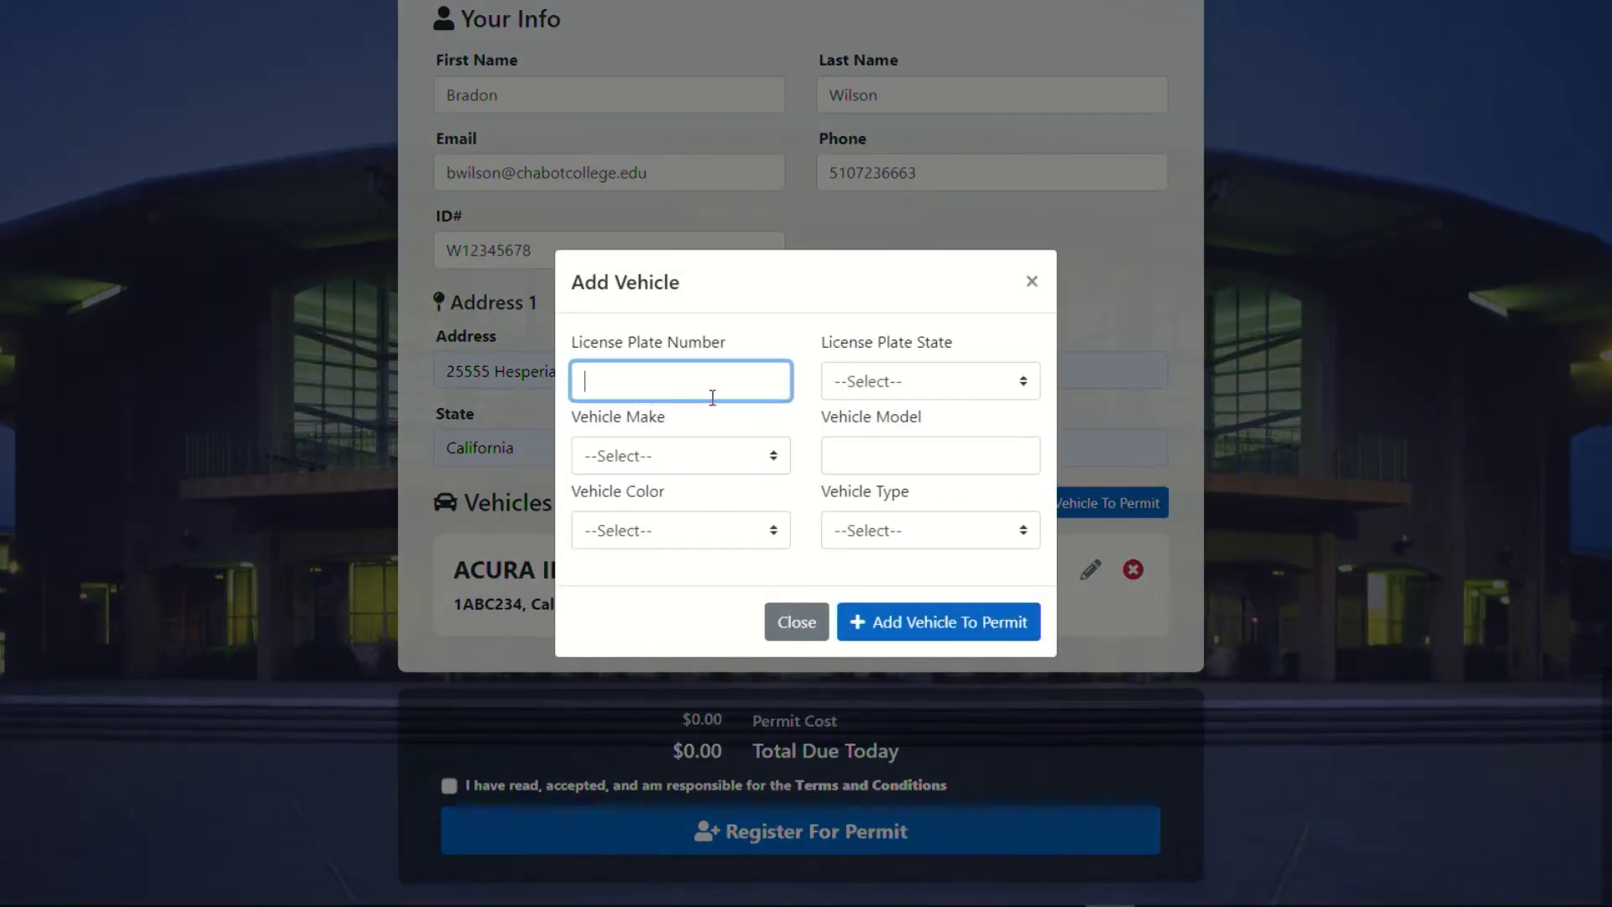
pyautogui.write('1ABE546')
pyautogui.click(912, 388)
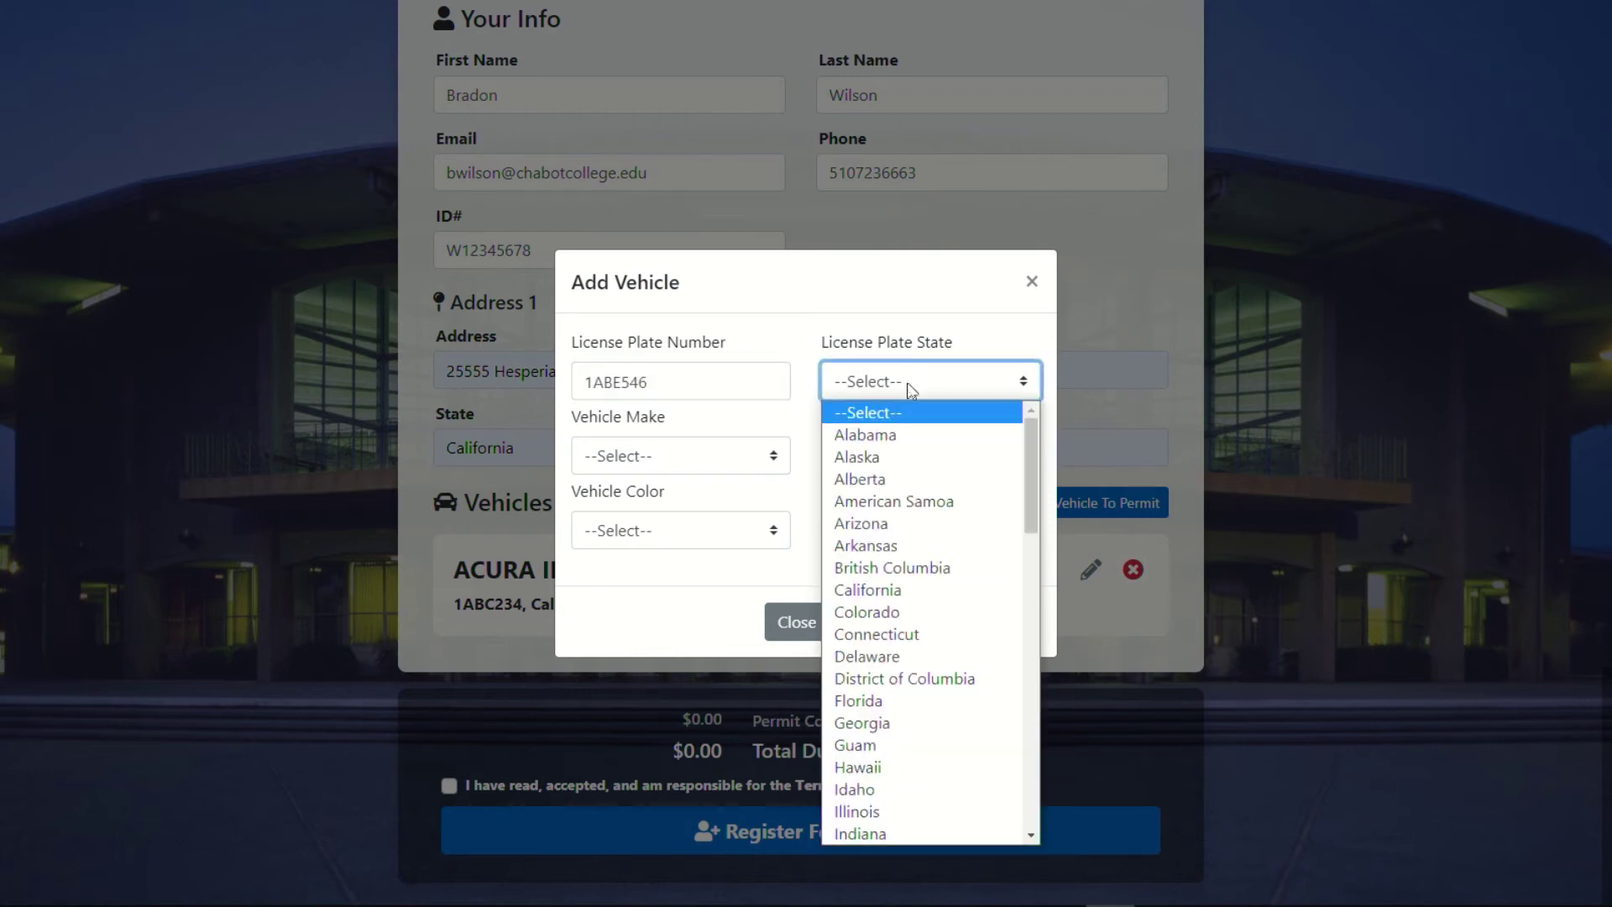
pyautogui.click(870, 597)
pyautogui.click(723, 464)
pyautogui.click(702, 176)
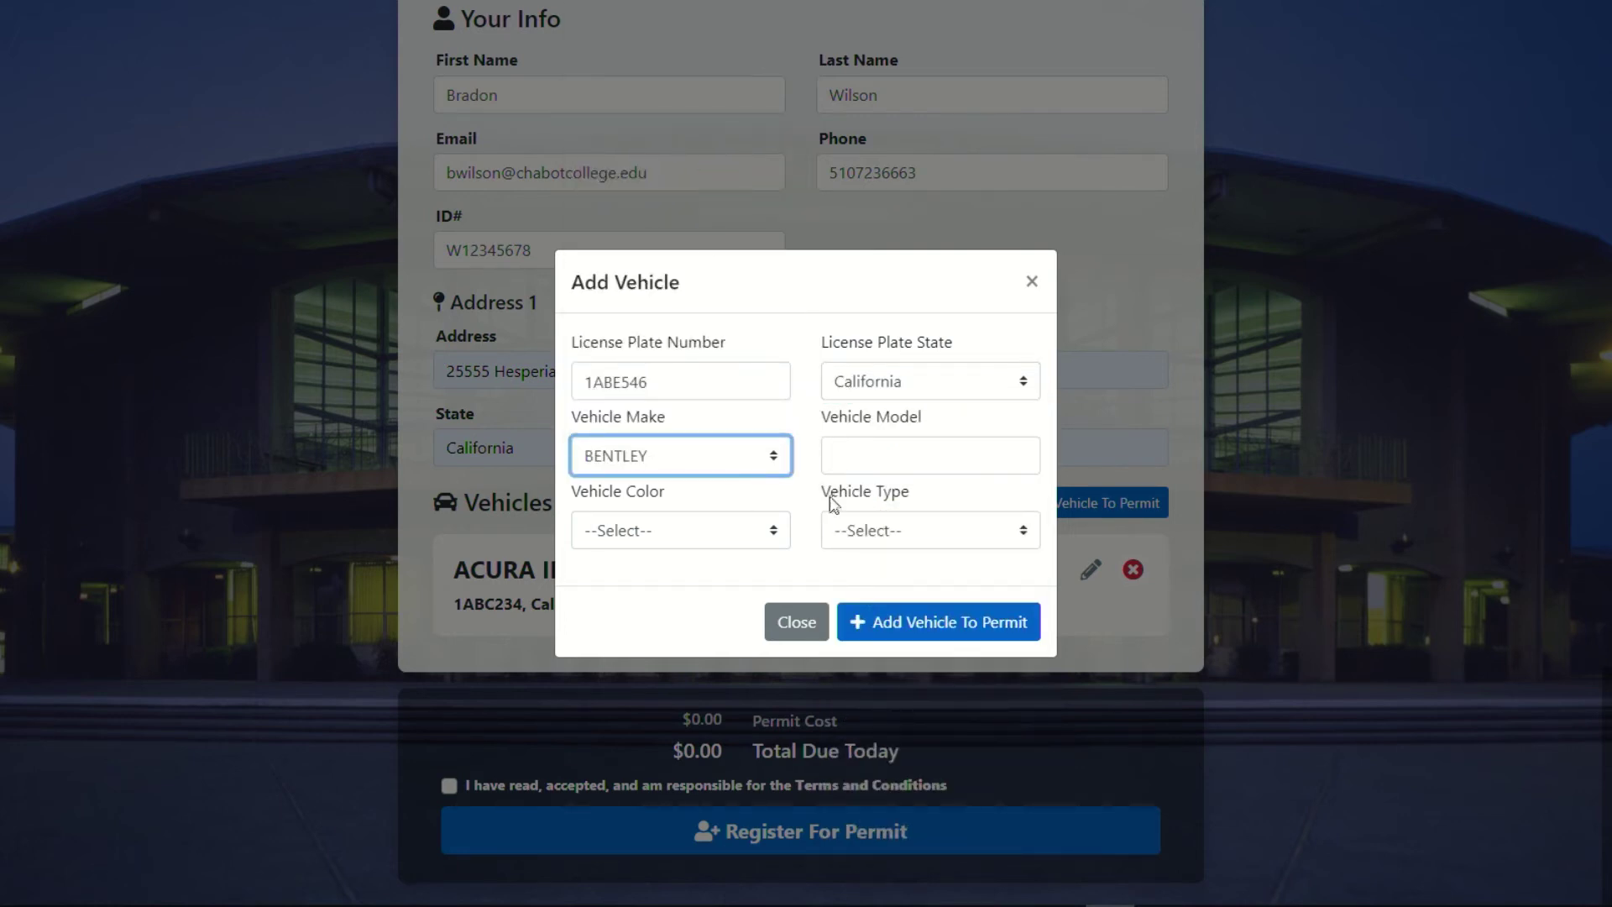
# Set model gt, colour Gold, type 2 Door Auto, and add the vehicle to the permit.
pyautogui.click(858, 452)
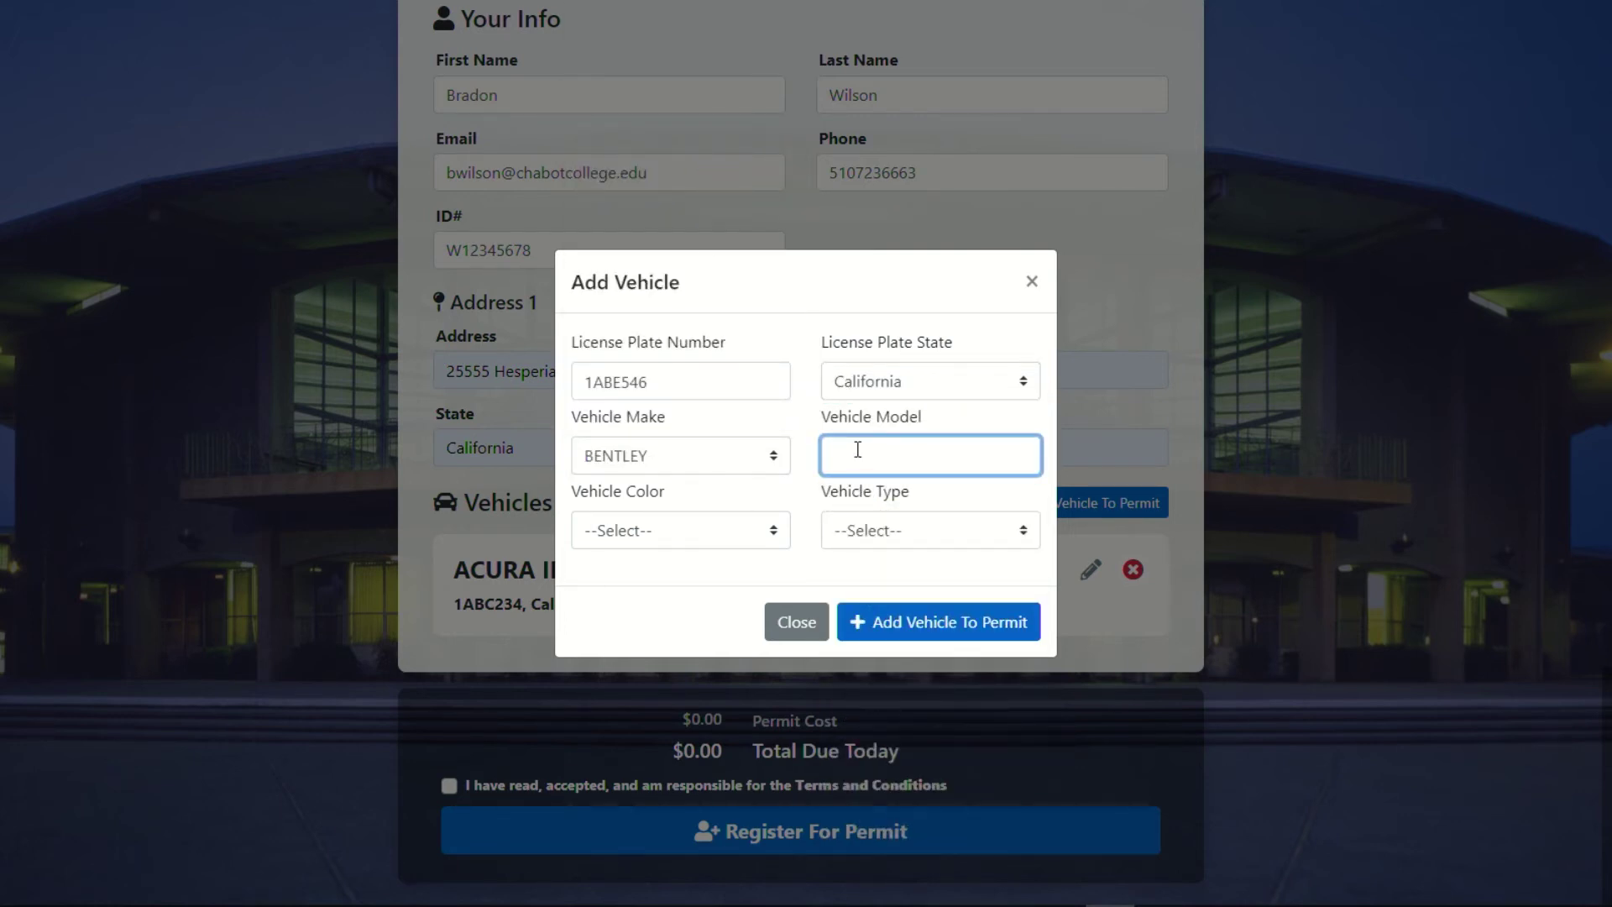
pyautogui.write('gt')
pyautogui.click(685, 532)
pyautogui.click(655, 671)
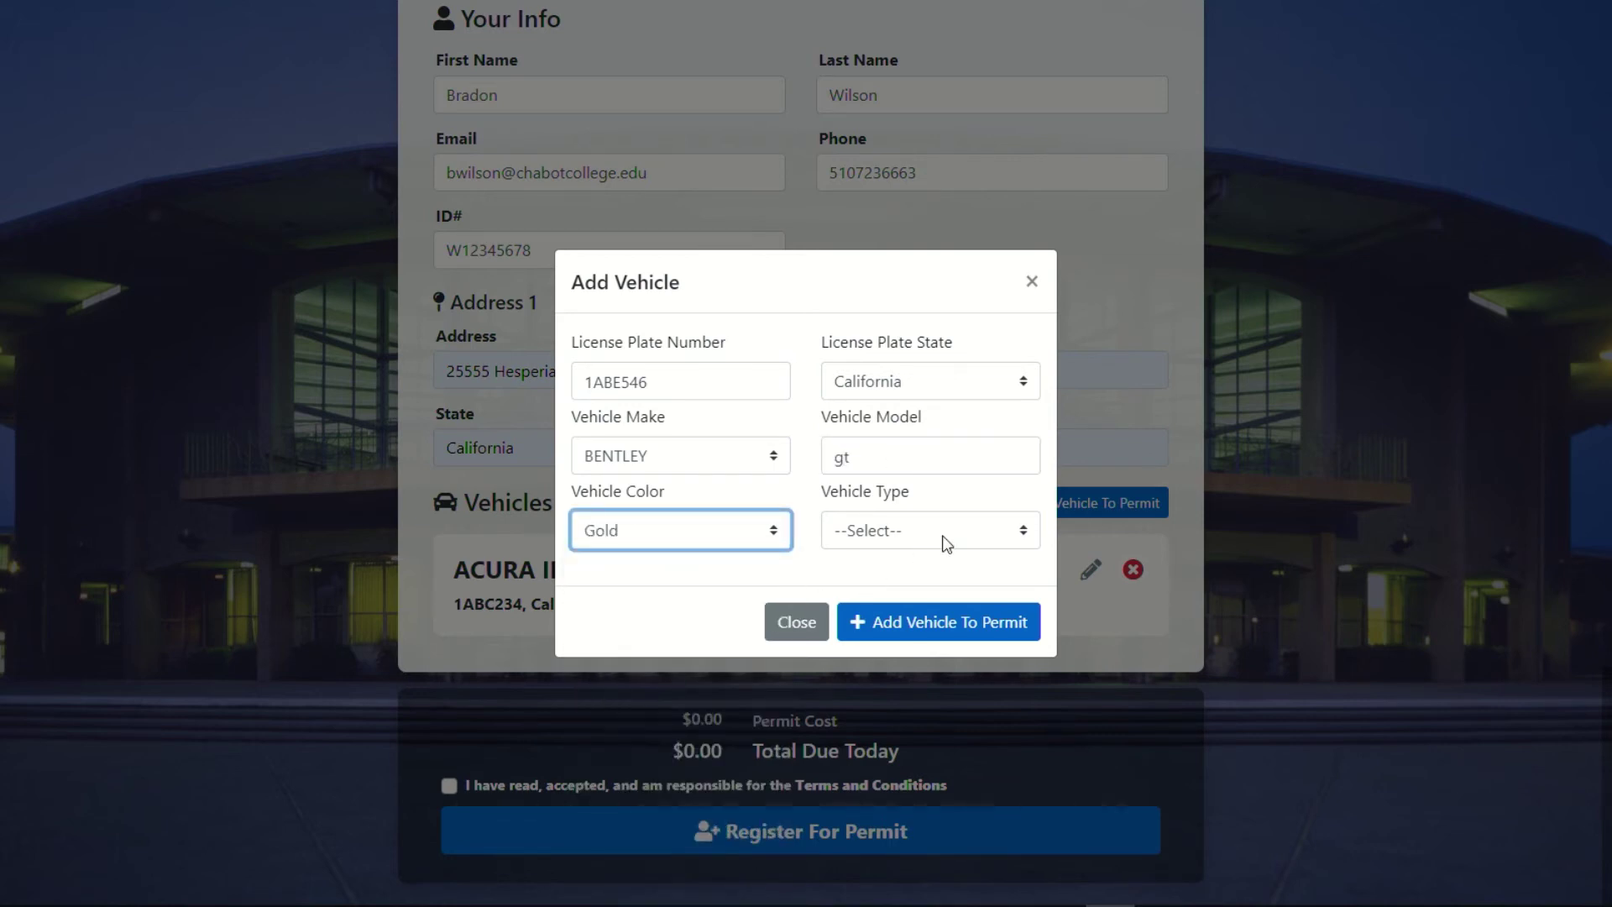
pyautogui.click(944, 534)
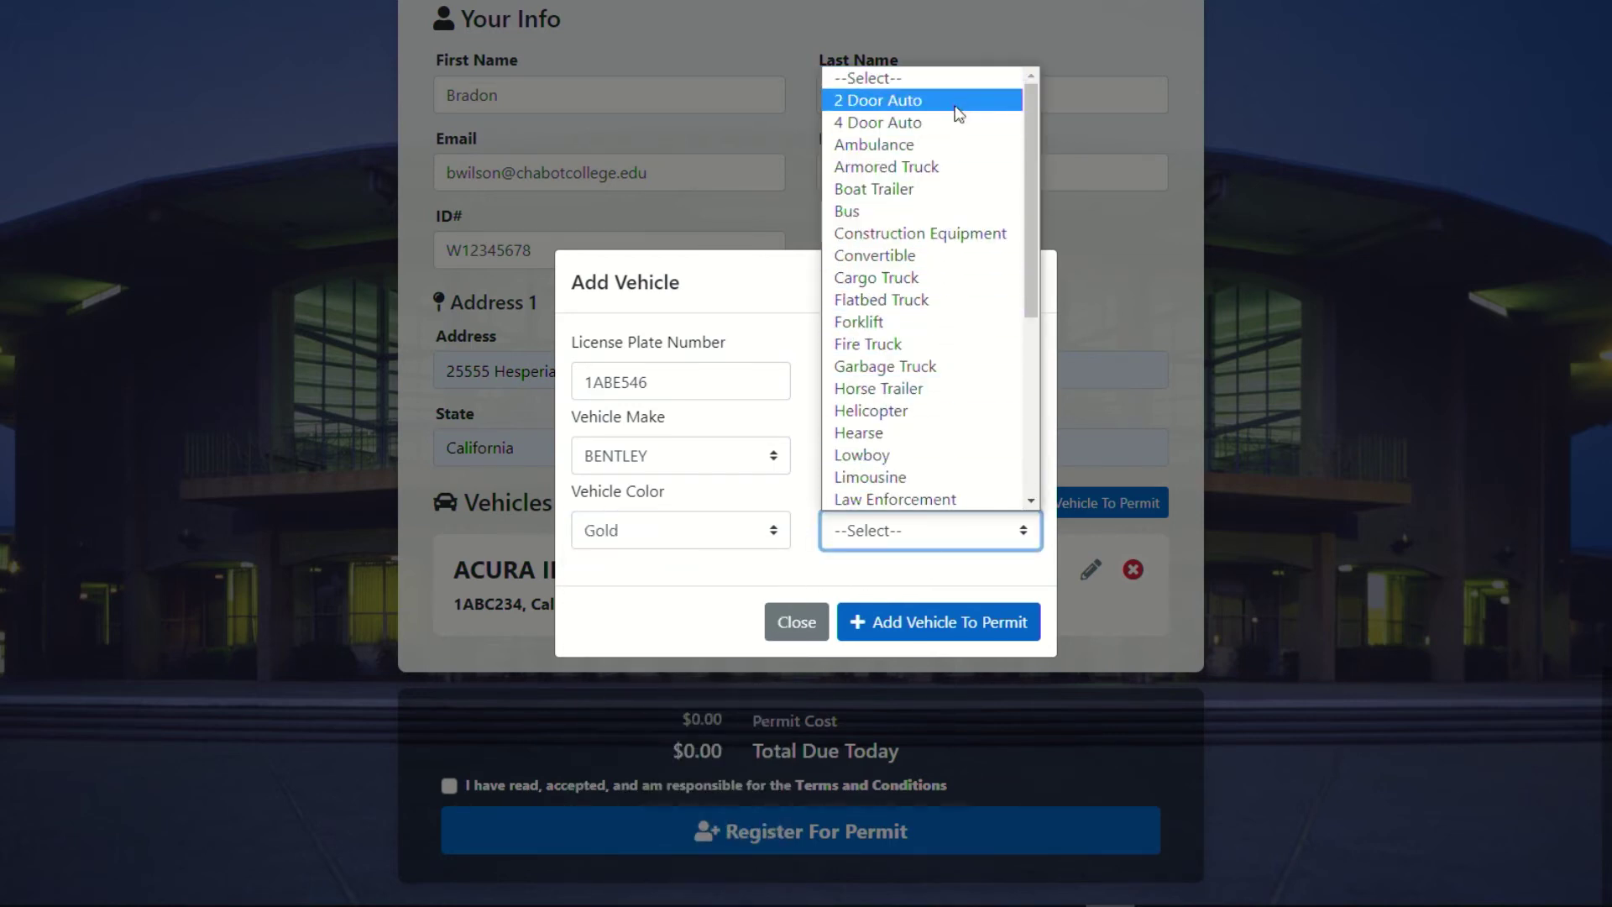
pyautogui.click(882, 100)
pyautogui.click(924, 634)
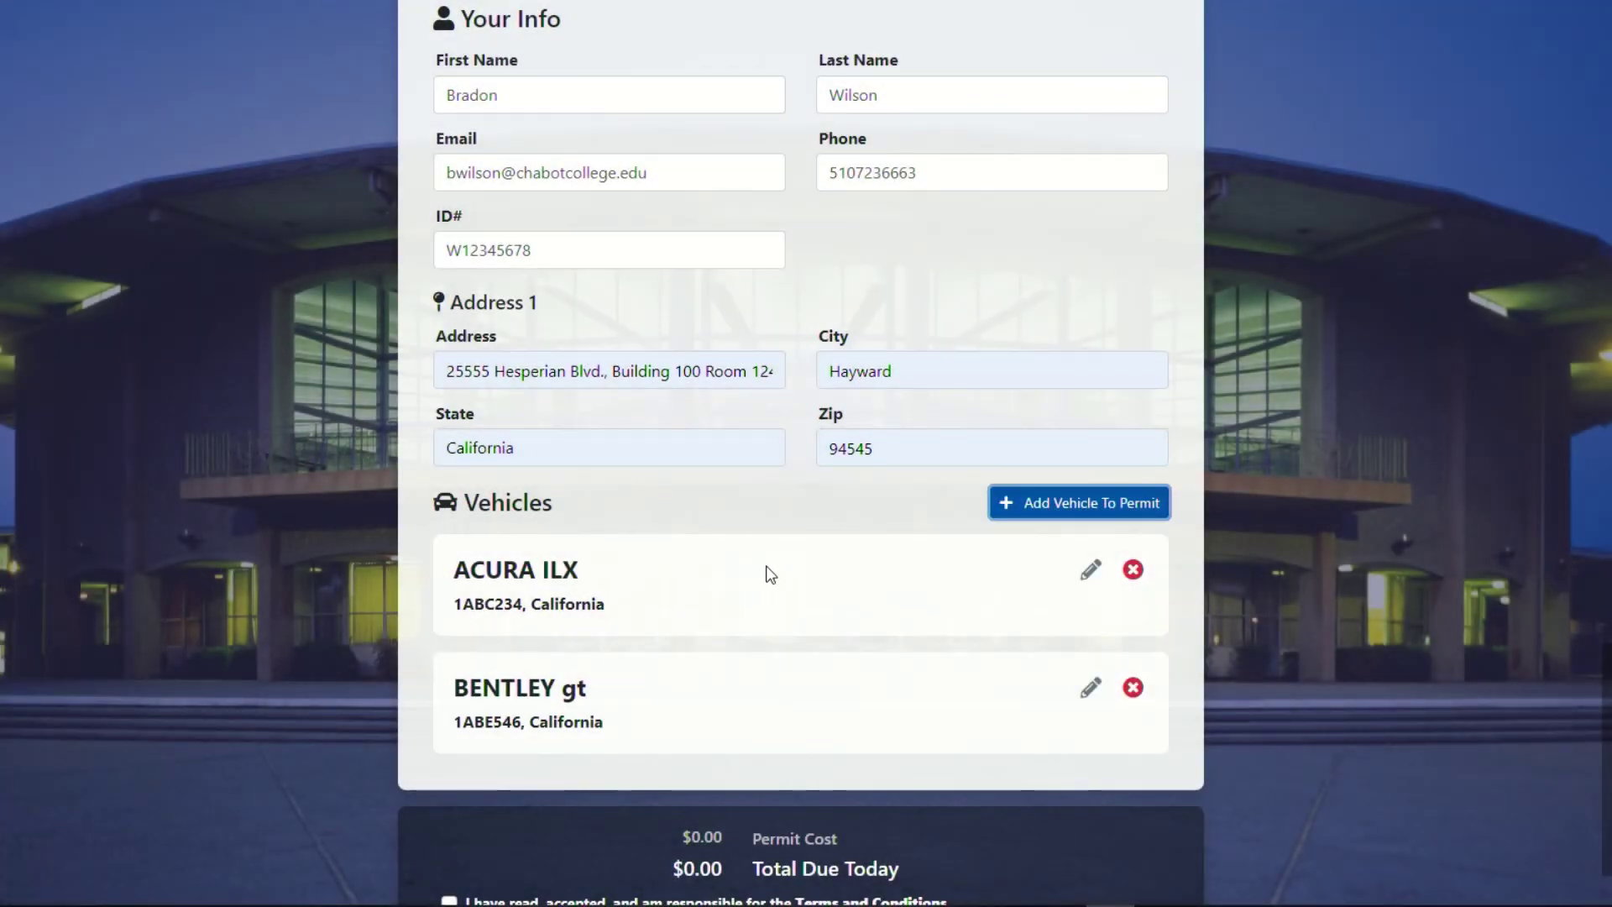
# Tick the 'I have read, accepted, and am responsible for the Terms and Conditions' checkbox.
pyautogui.scroll(-2, 769, 571)
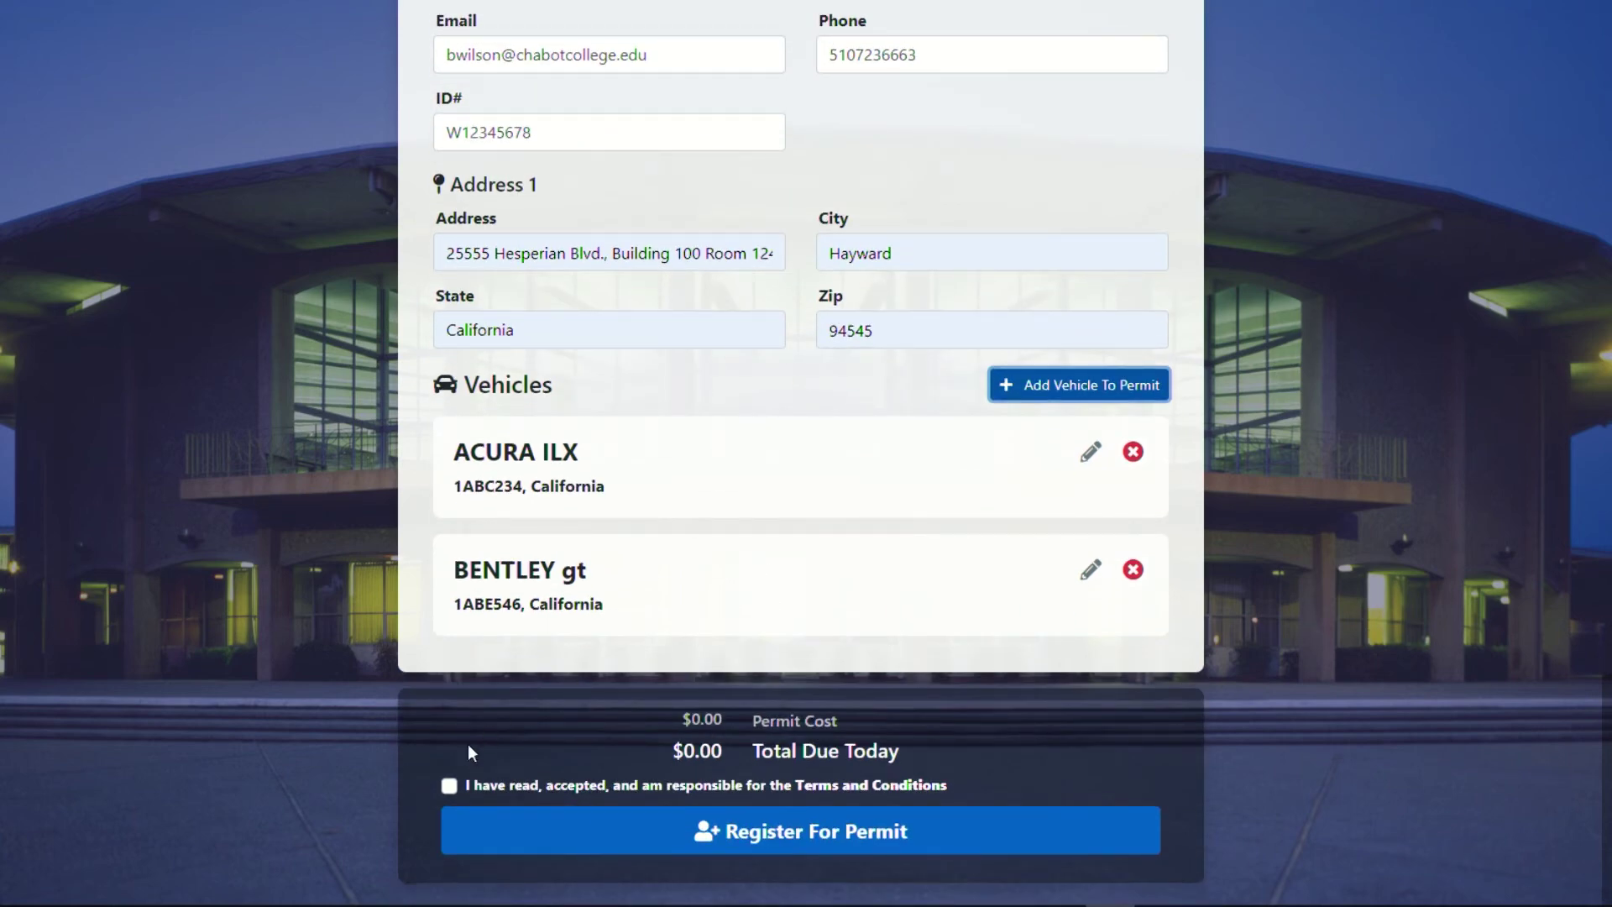
pyautogui.click(449, 786)
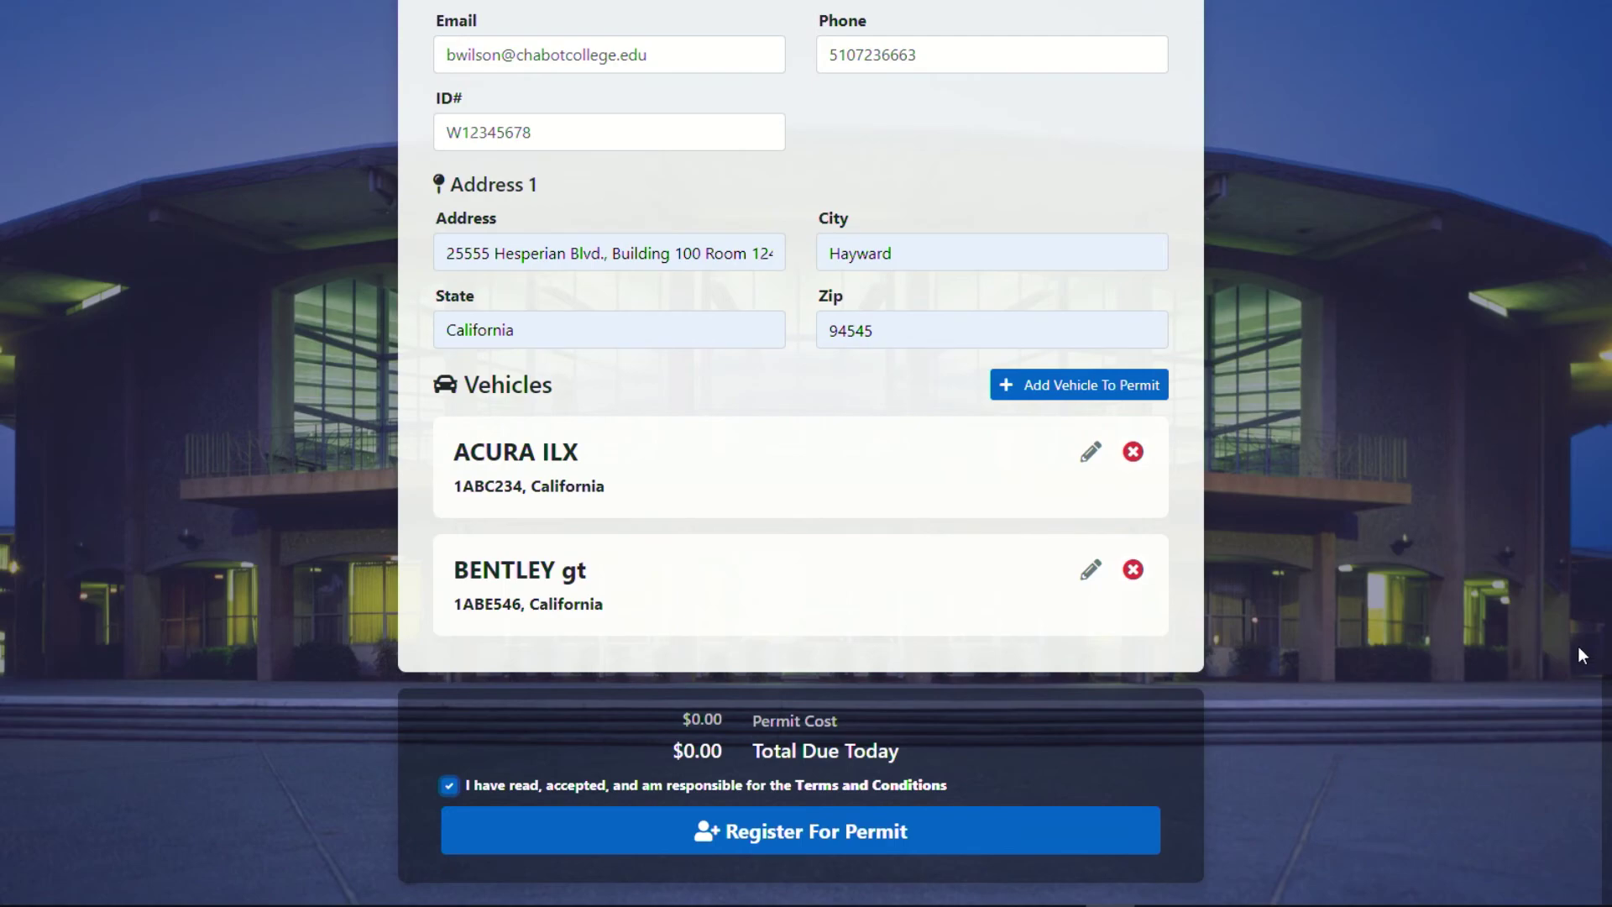
pyautogui.scroll(20, 1578, 647)
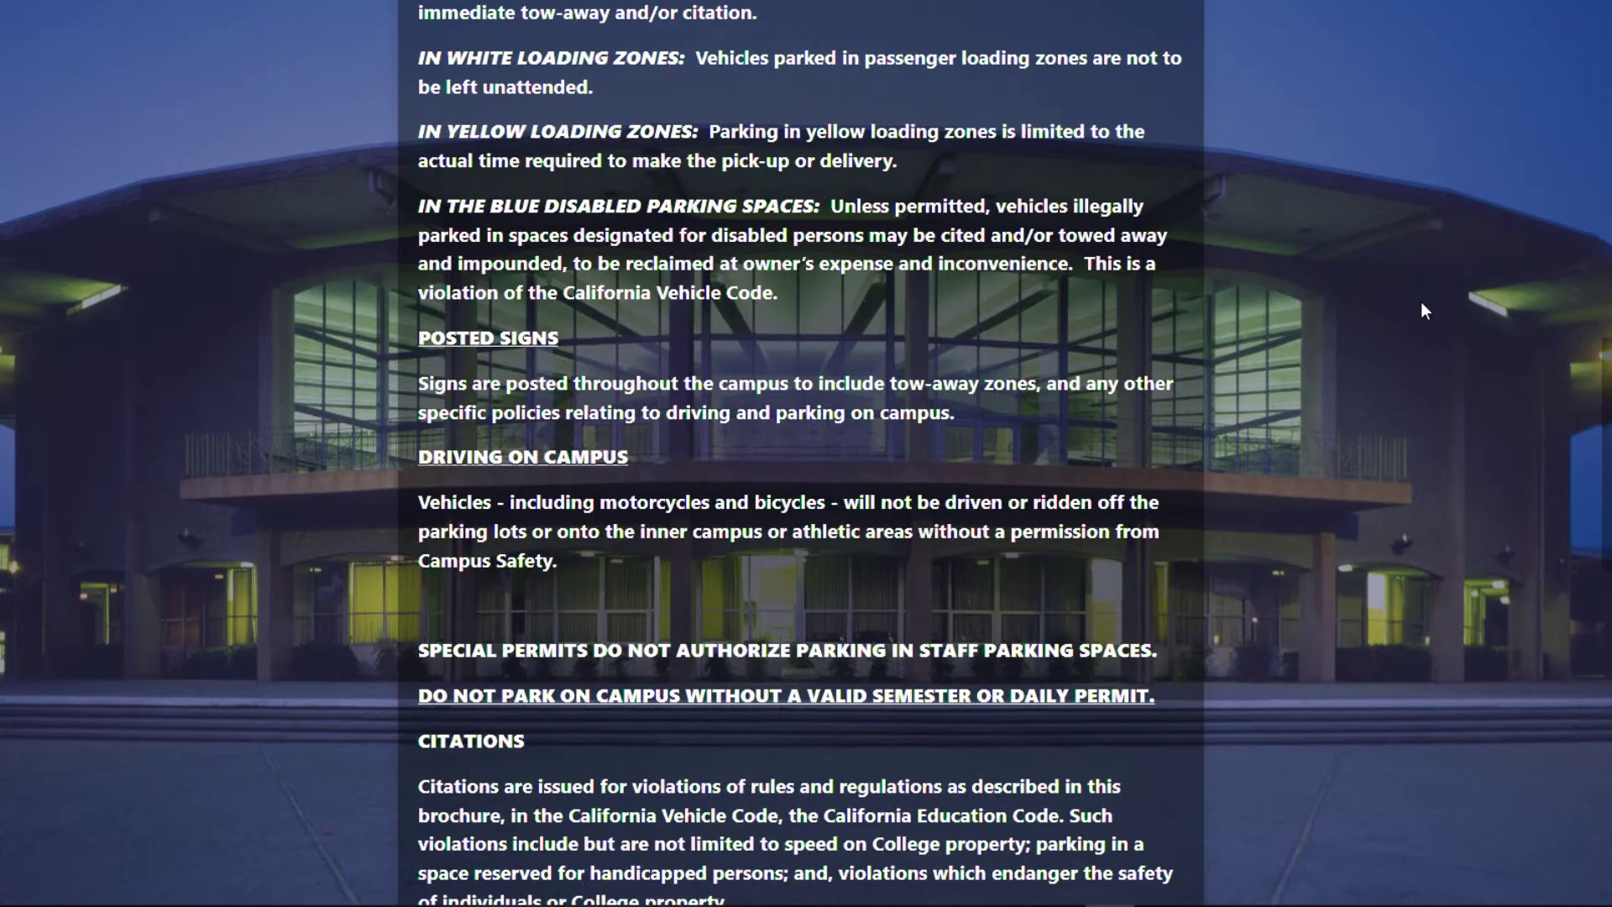
pyautogui.scroll(-3, 1422, 303)
# Scroll back up through the parking rules and form, then go to the Login page.
pyautogui.scroll(11, 1422, 303)
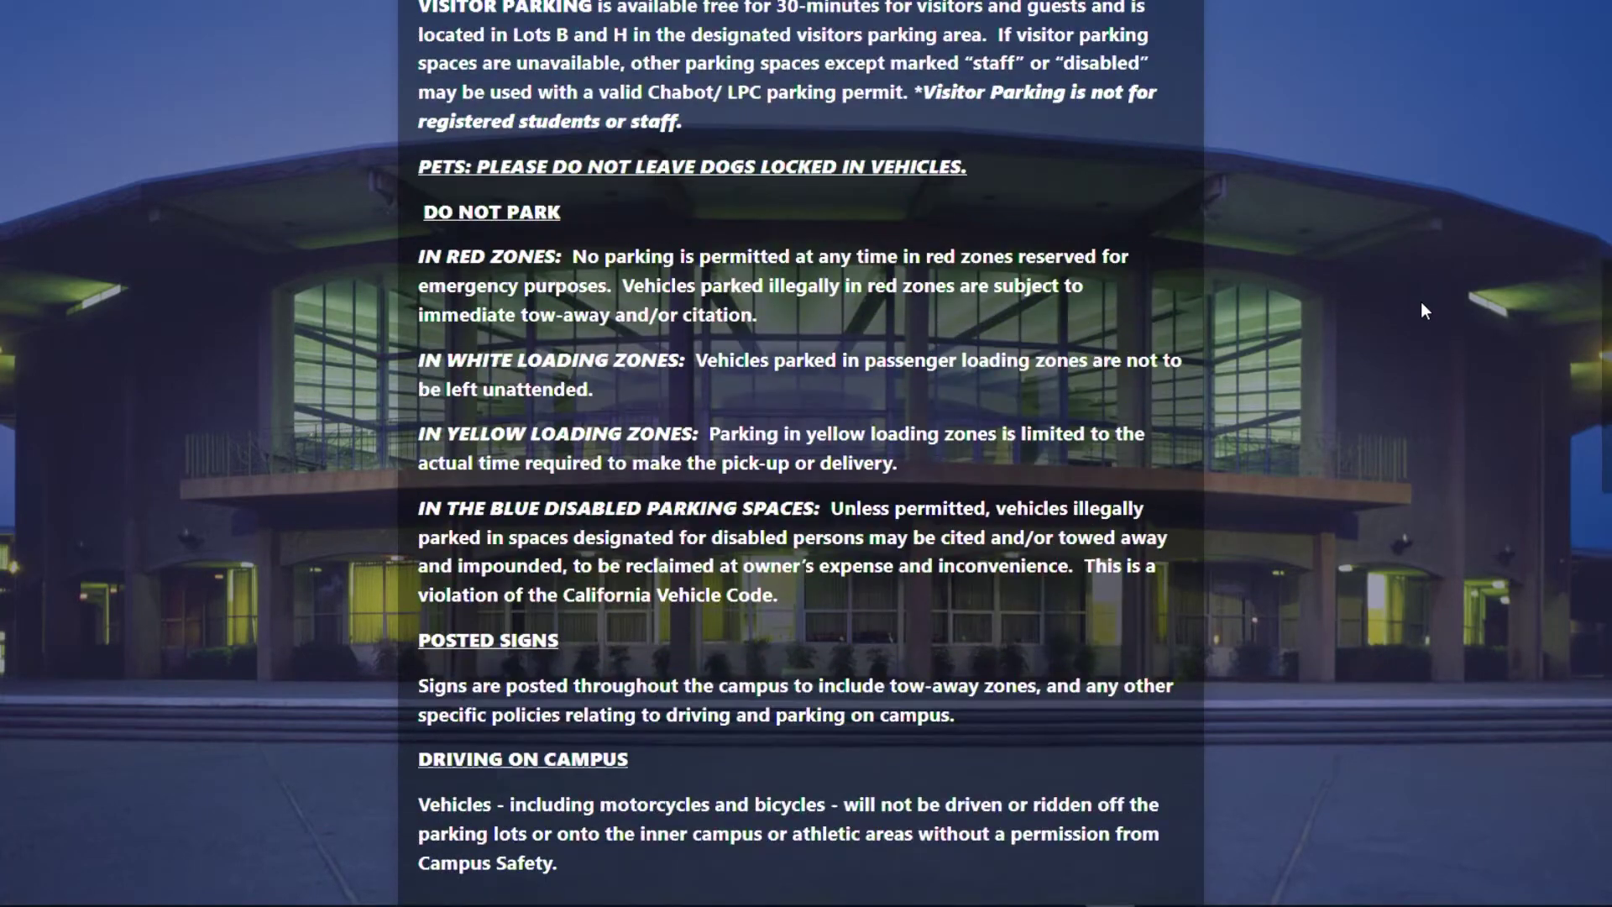
pyautogui.scroll(4, 1425, 310)
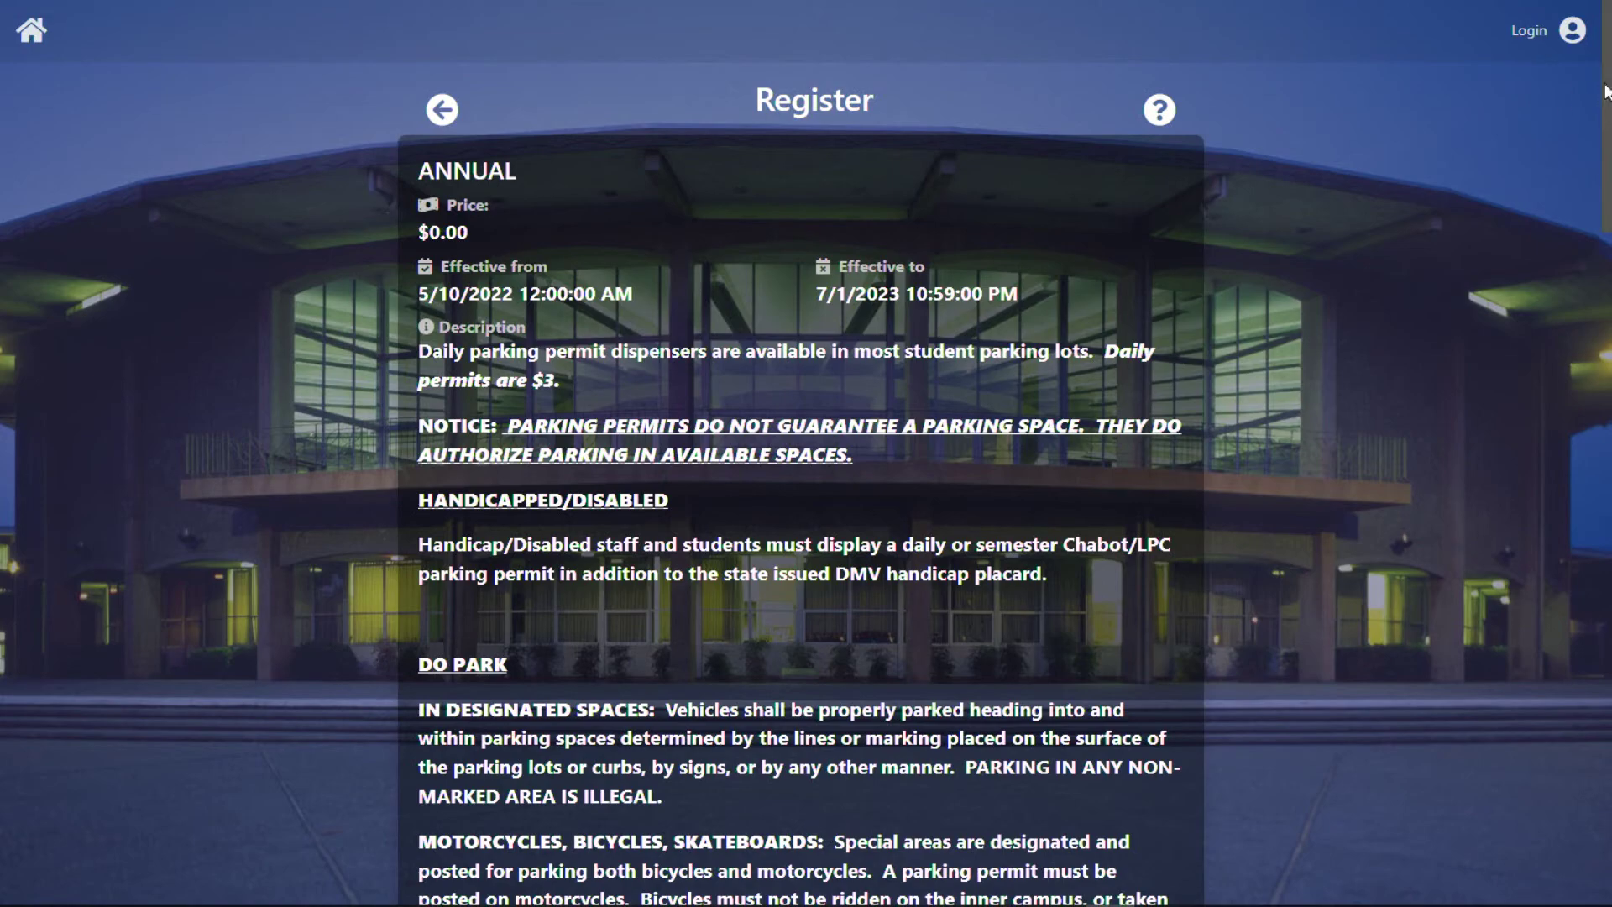
pyautogui.moveTo(1606, 88); pyautogui.dragTo(1604, 777)
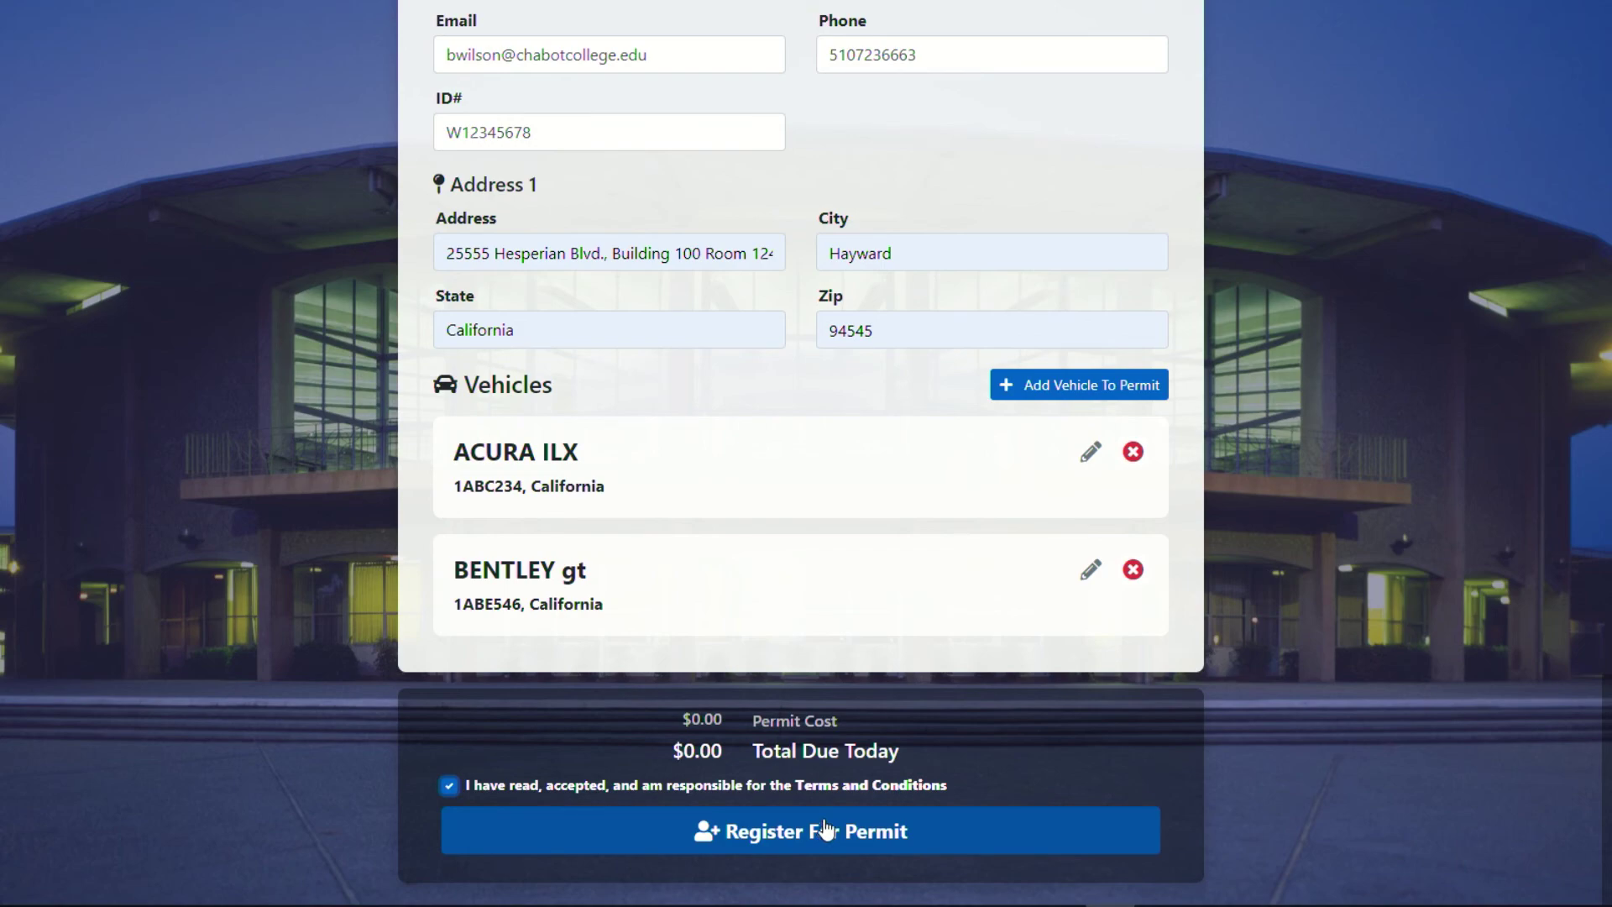
pyautogui.scroll(15, 825, 830)
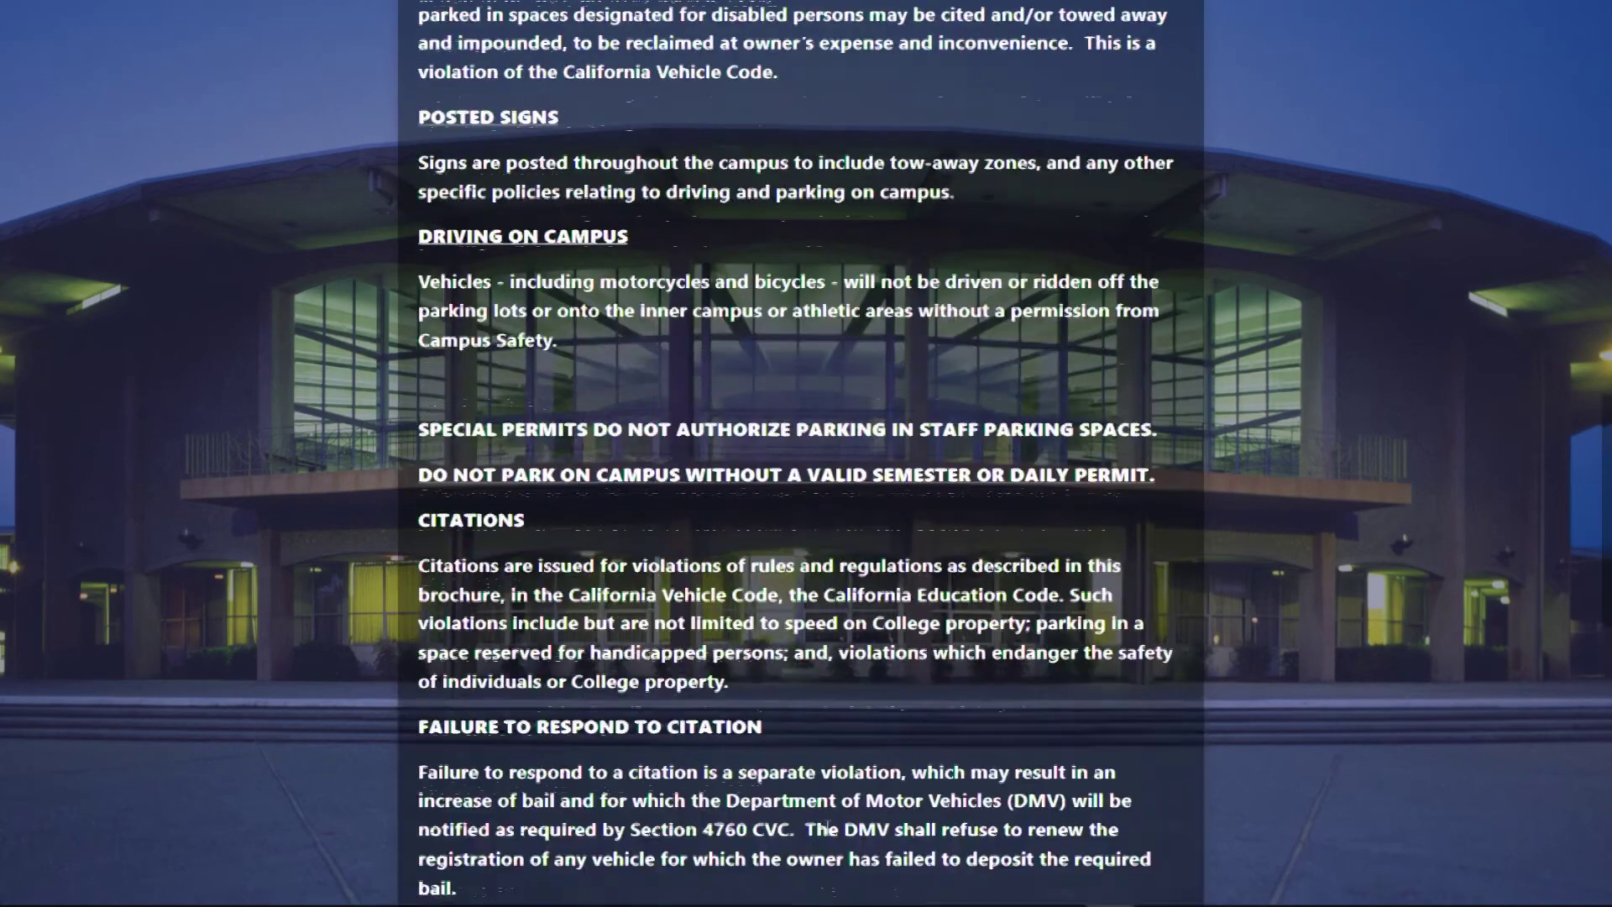
pyautogui.scroll(12, 822, 827)
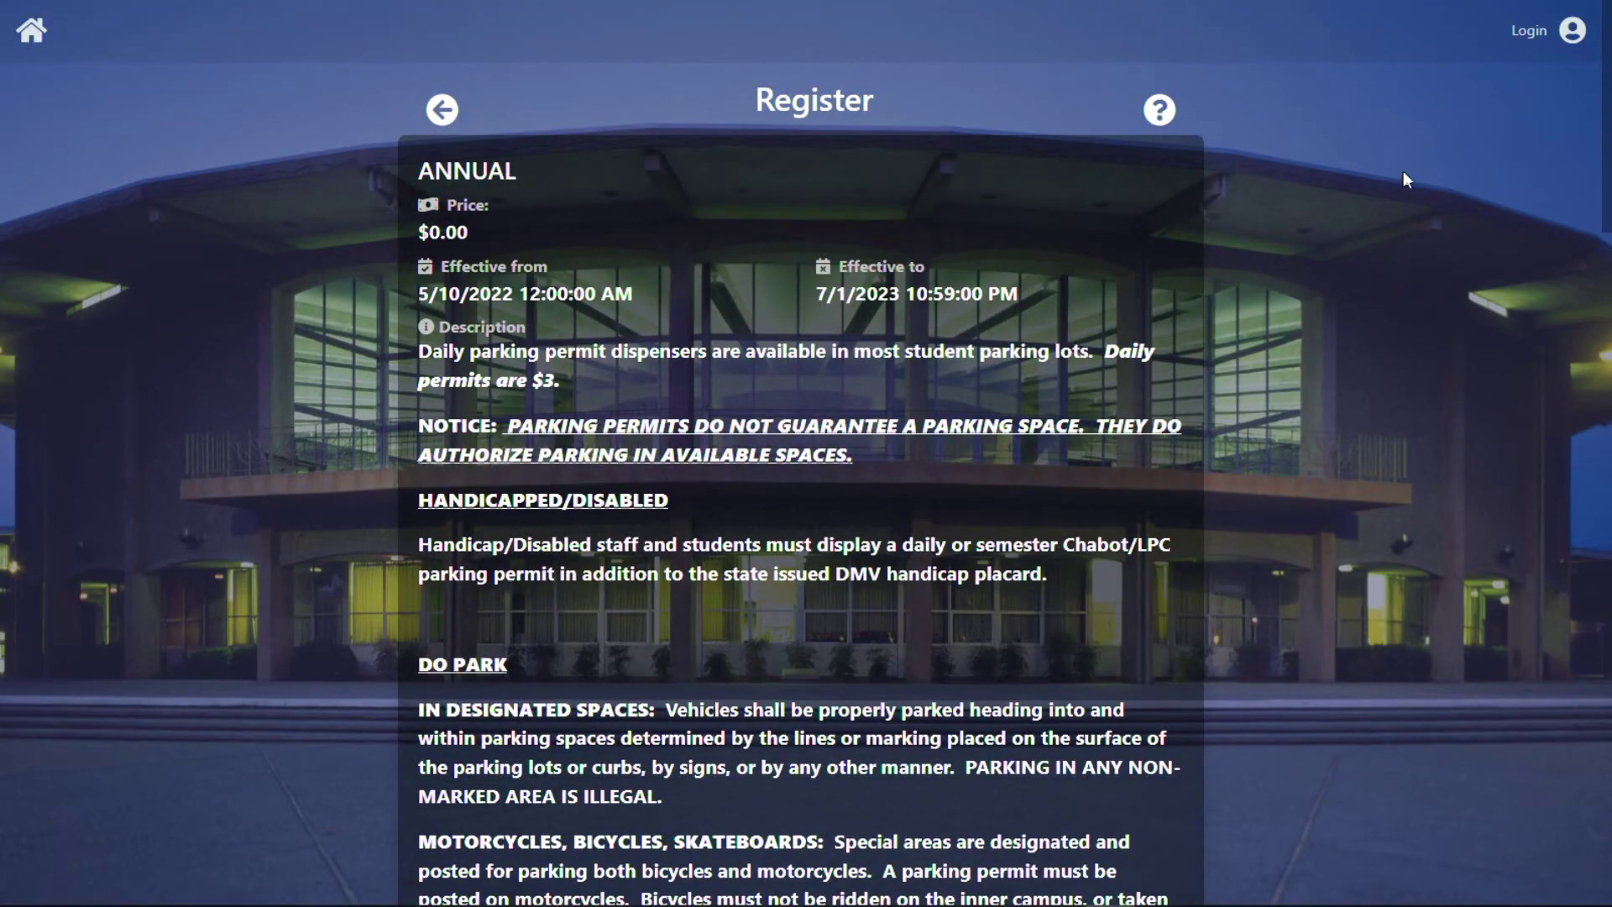
pyautogui.click(1527, 34)
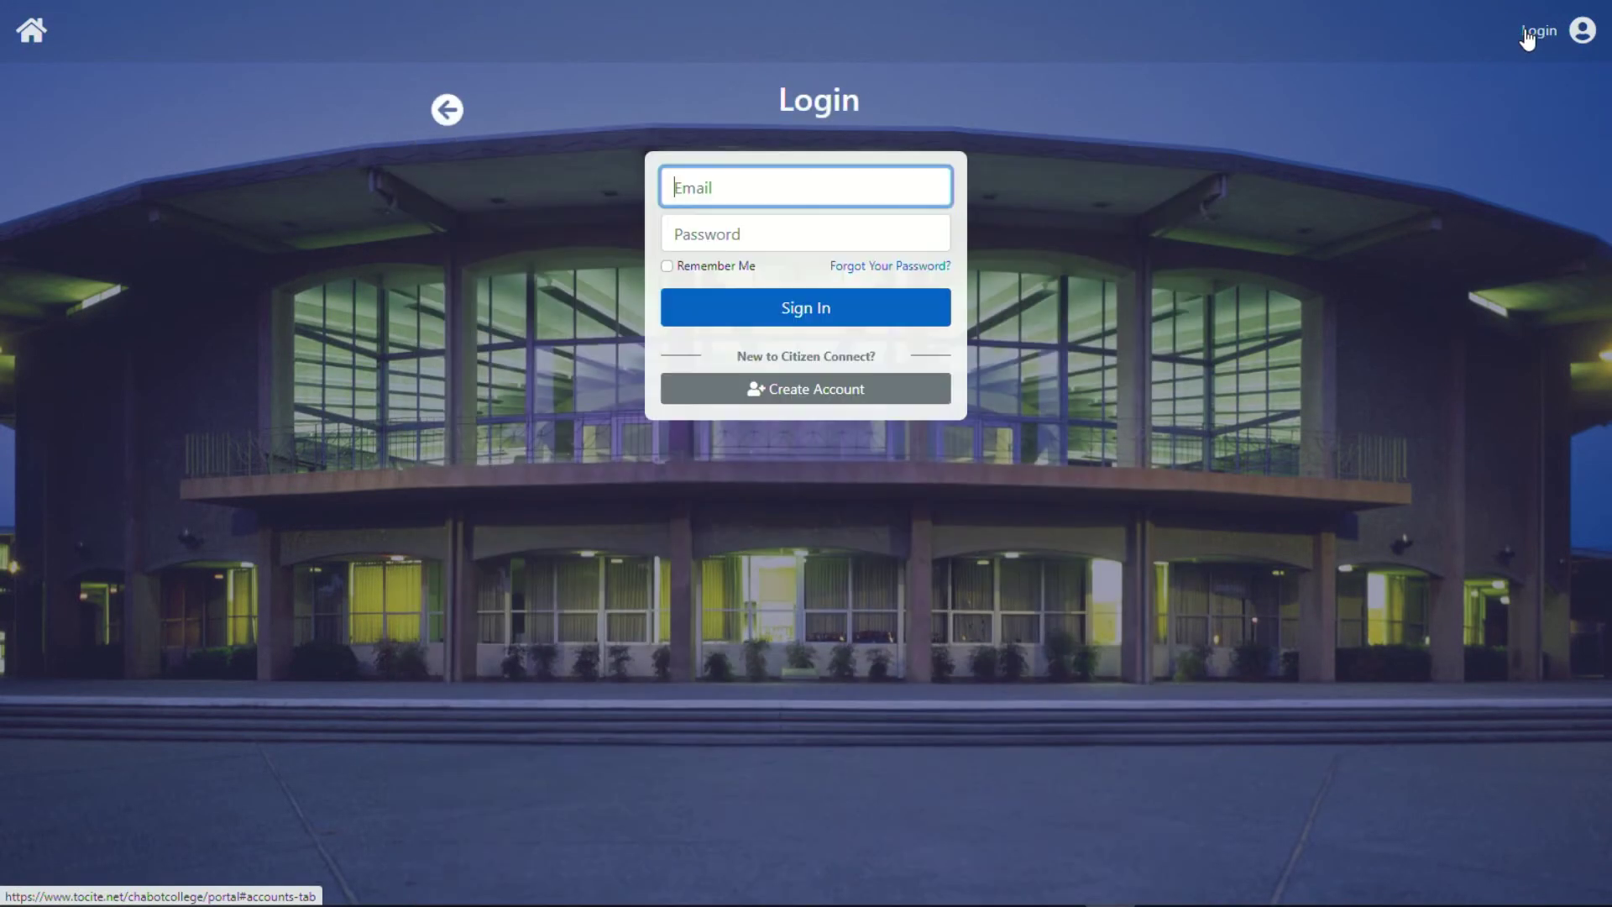